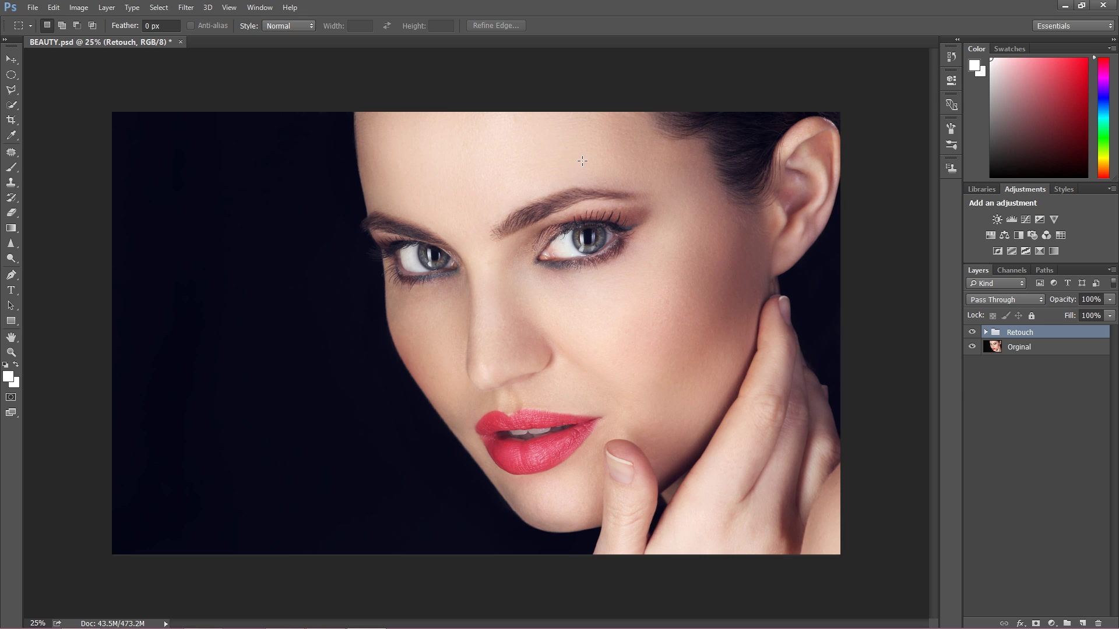
# Step: Switch to Chrome, look through the Udemy advanced retouching course page, and return to Photoshop
pyautogui.moveTo(216, 624)
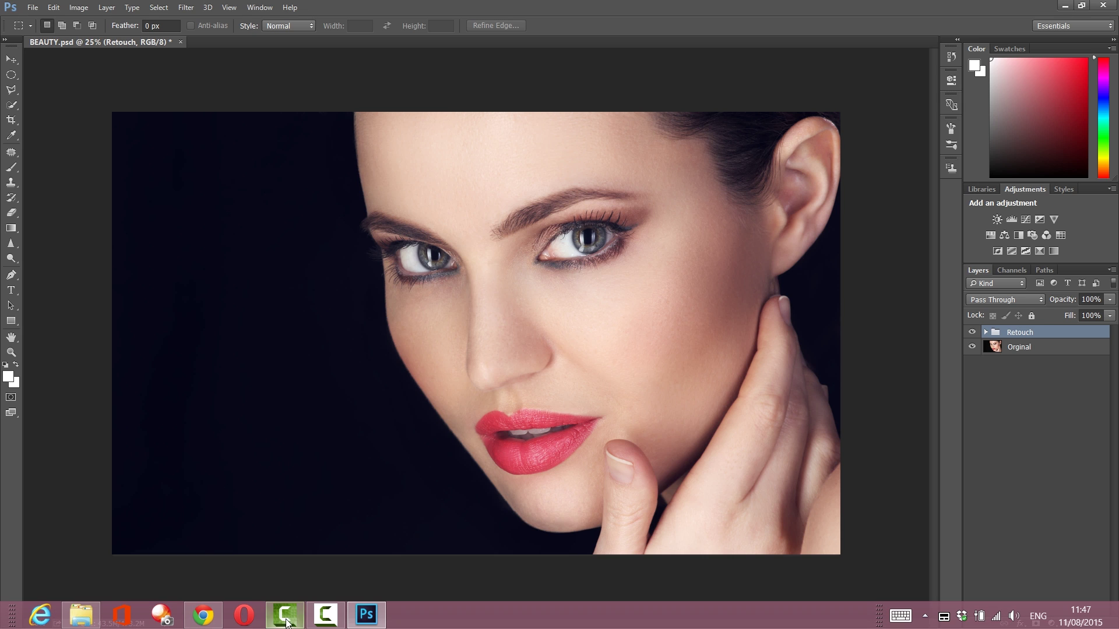
pyautogui.click(204, 616)
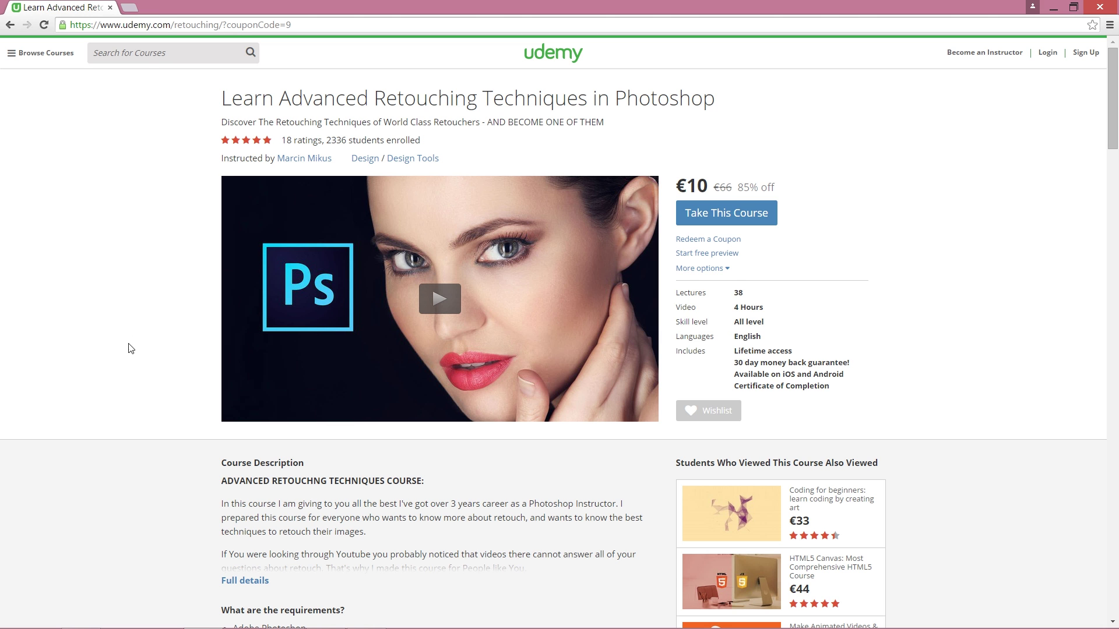
pyautogui.scroll(-9, 130, 343)
pyautogui.scroll(9, 122, 280)
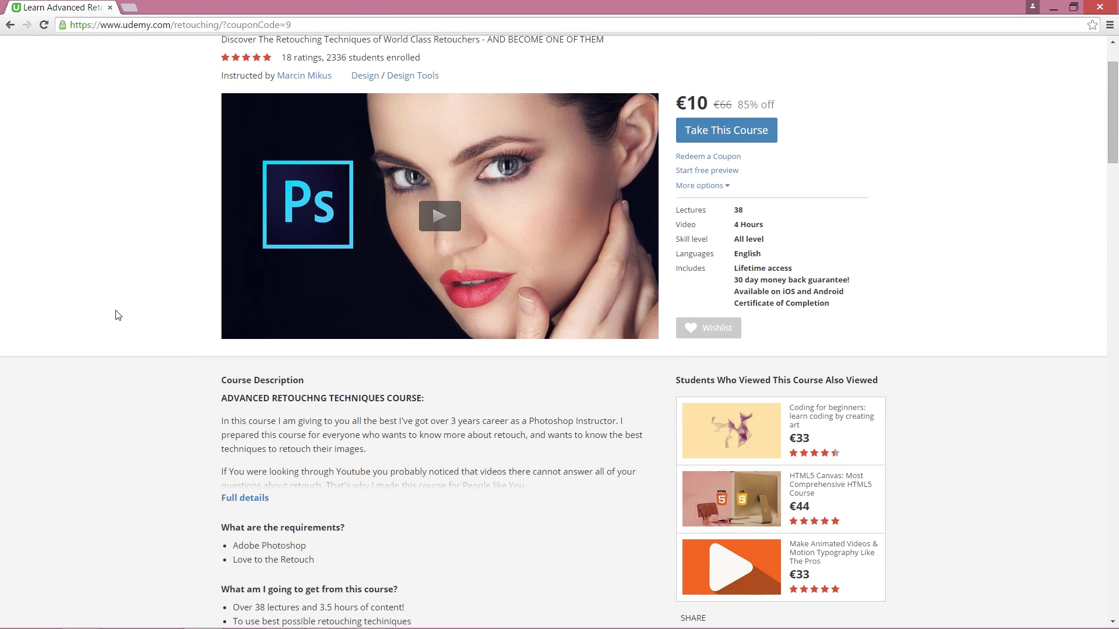
pyautogui.scroll(-12, 105, 344)
pyautogui.scroll(10, 114, 278)
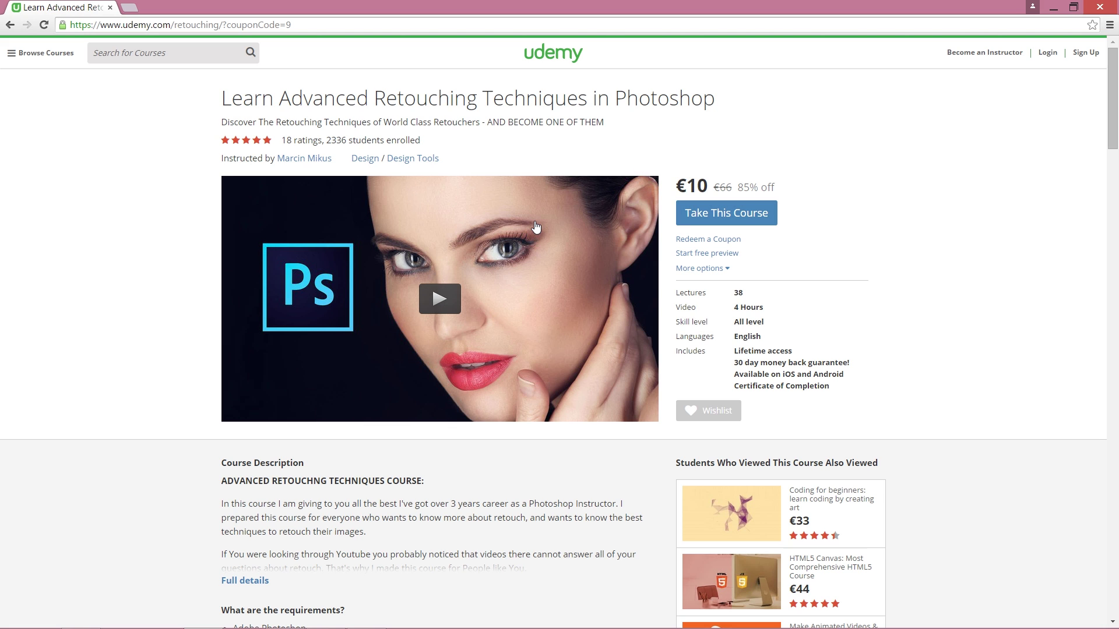
pyautogui.moveTo(315, 610)
pyautogui.click(365, 615)
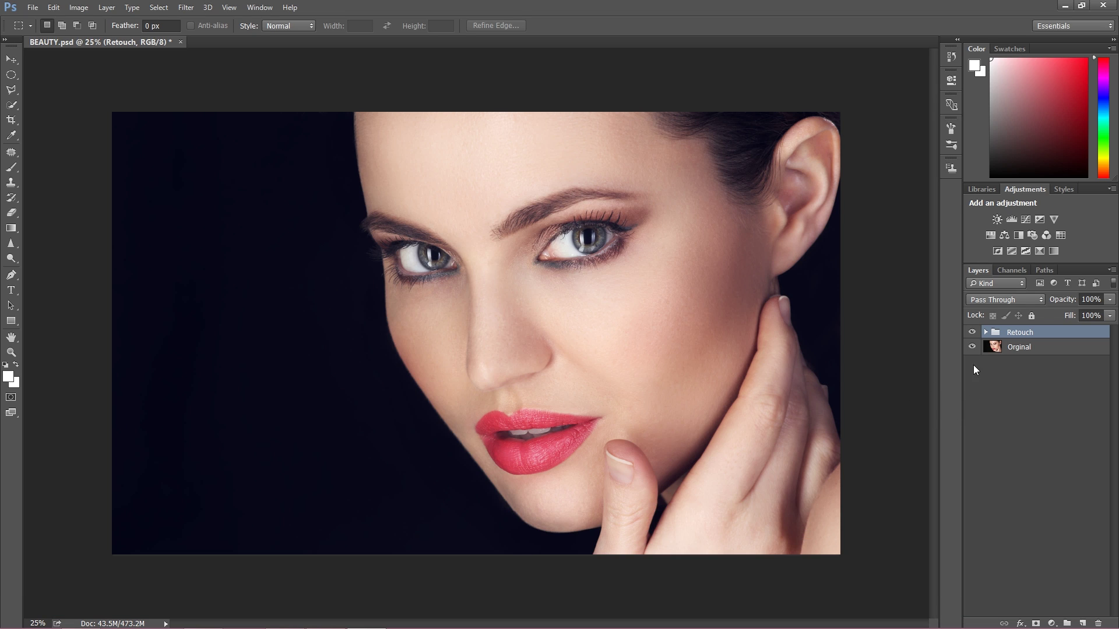
# Step: Expand the Retouch group and hide everything inside it above the Correct group, from Final Adjustments down to the Shape layer
pyautogui.click(985, 333)
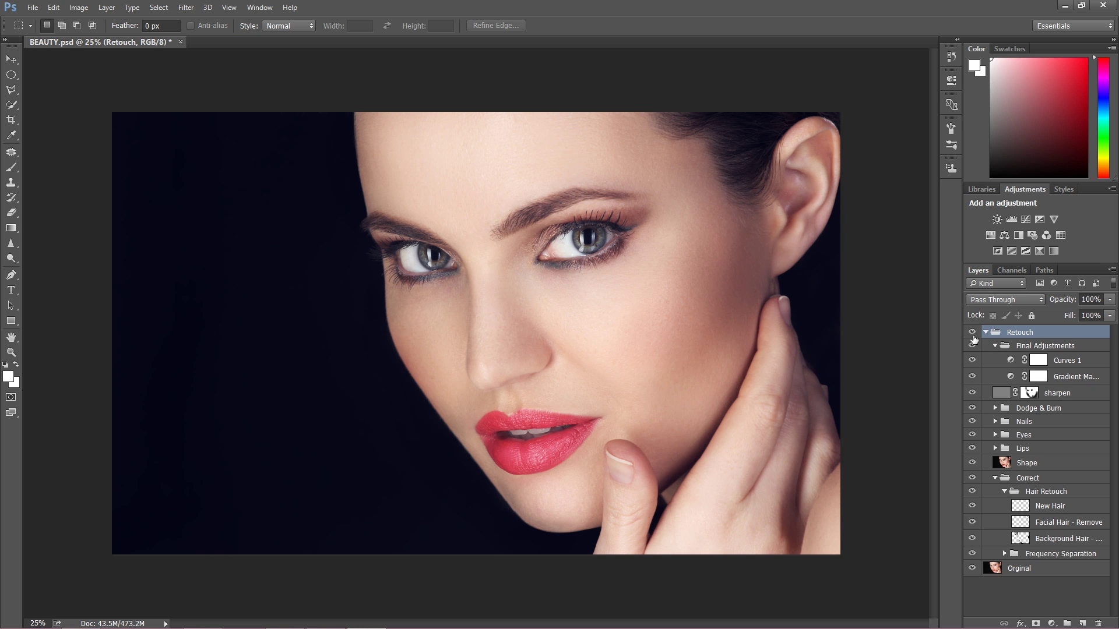
pyautogui.click(972, 333)
pyautogui.click(972, 335)
pyautogui.click(972, 347)
pyautogui.click(972, 409)
pyautogui.click(972, 434)
pyautogui.click(971, 448)
pyautogui.click(972, 463)
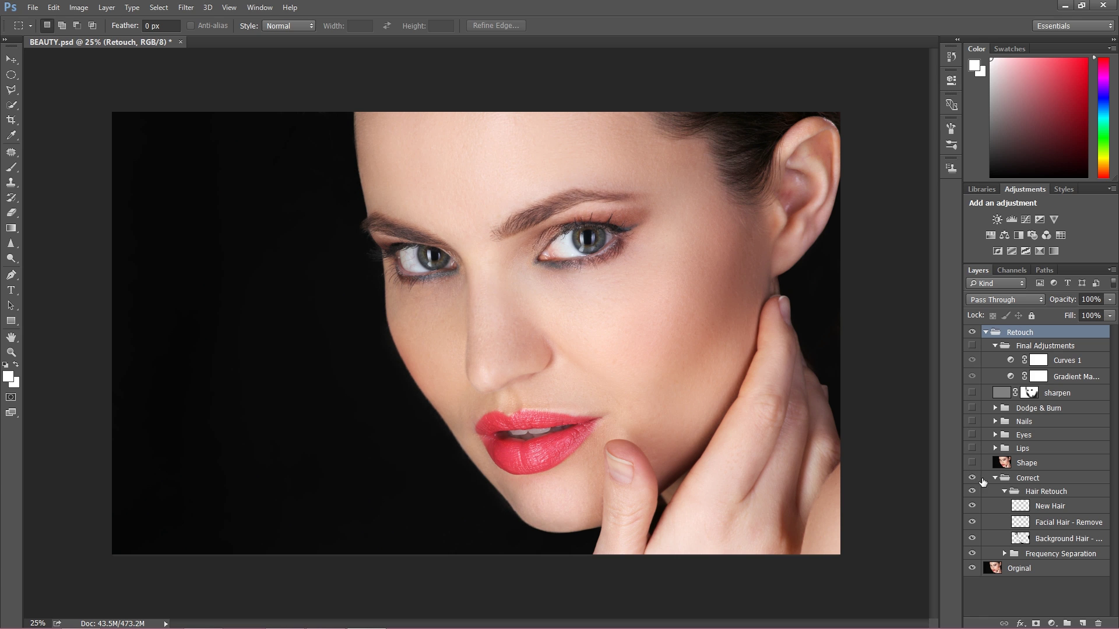
# Step: Expand the Frequency Separation group and hide the Hair Retouch group
pyautogui.click(1004, 554)
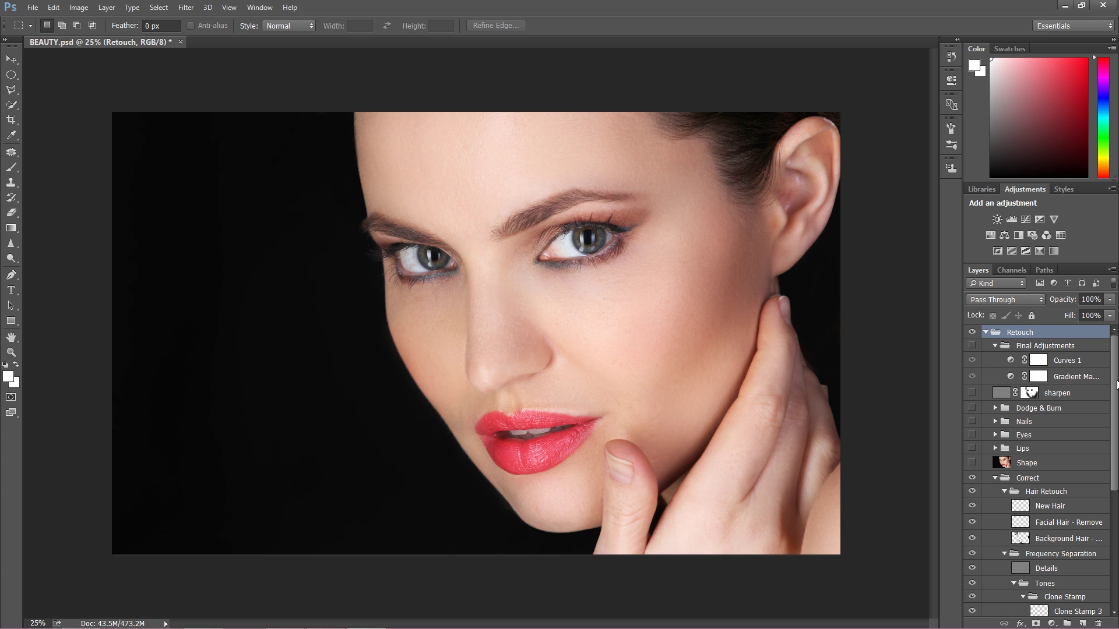
pyautogui.moveTo(1117, 398); pyautogui.dragTo(1114, 472)
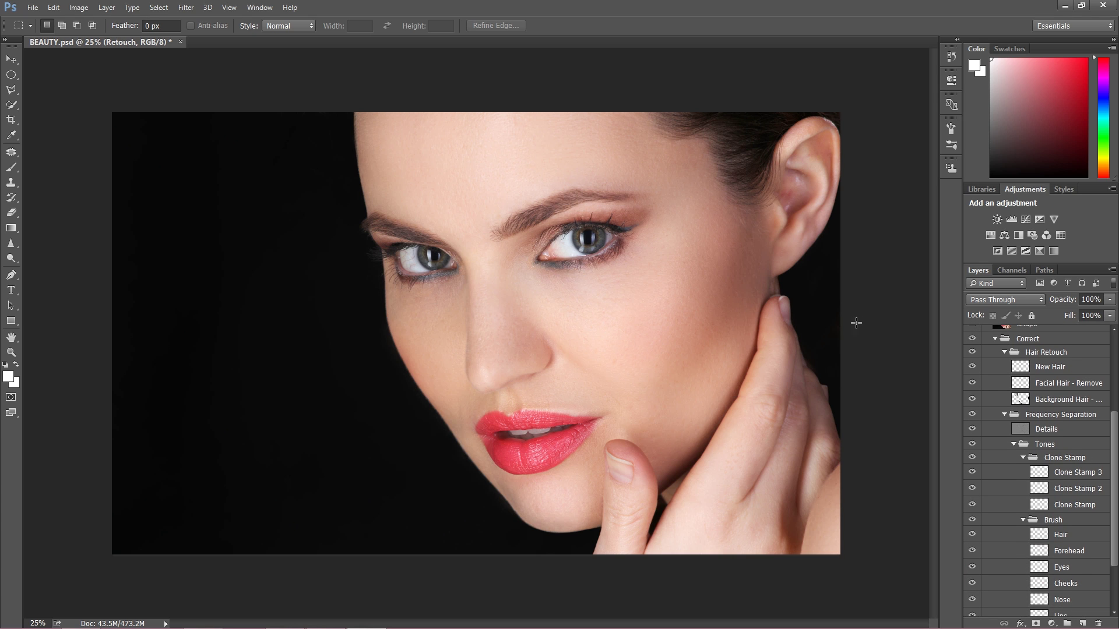
pyautogui.click(971, 352)
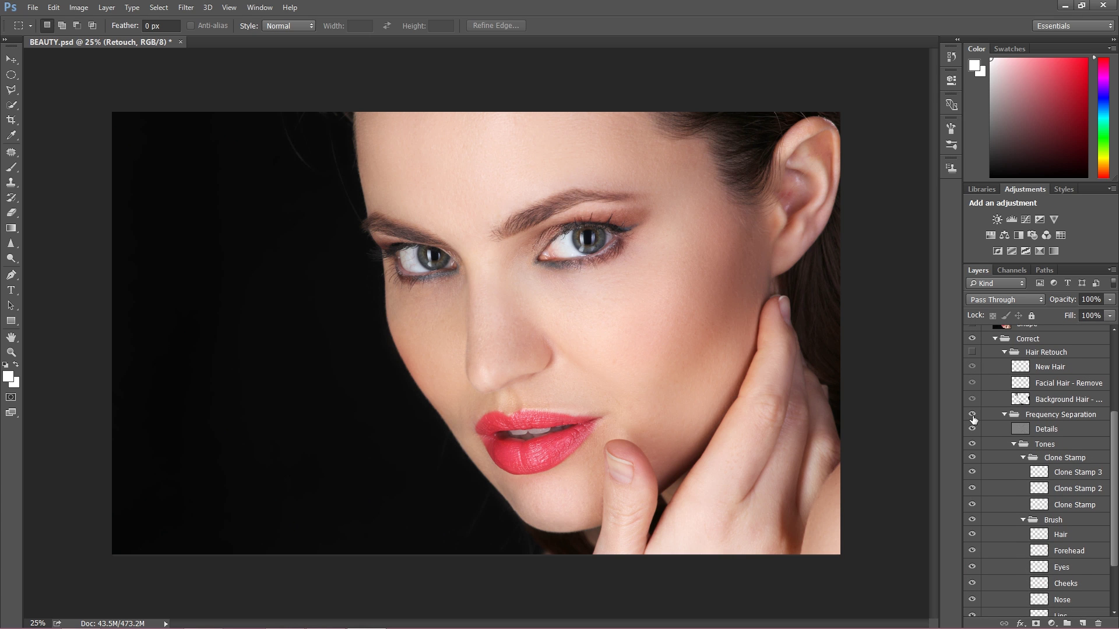
# Step: Examine the layers in the Frequency Separation group and compare the portrait with the group hidden and shown
pyautogui.moveTo(1115, 437); pyautogui.dragTo(1117, 474)
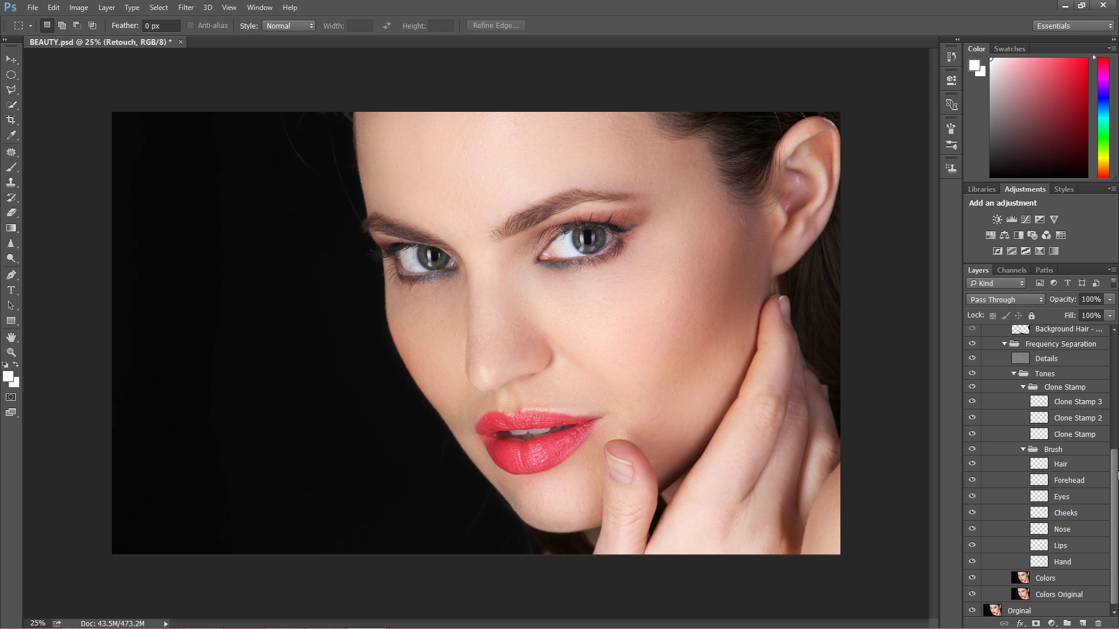
pyautogui.scroll(3, 1037, 466)
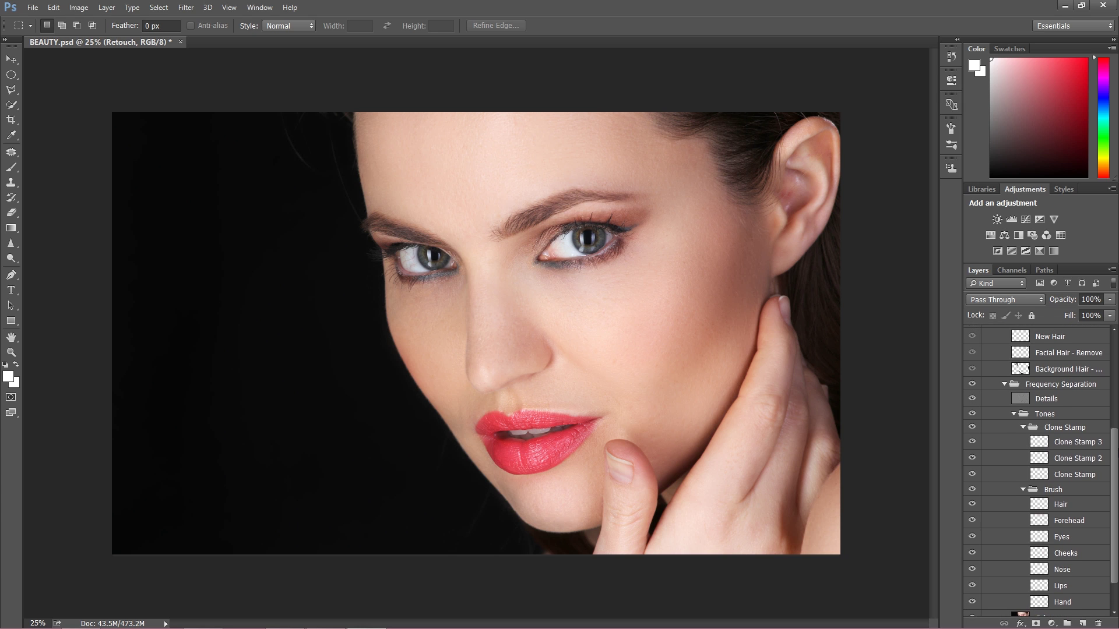
pyautogui.click(972, 411)
pyautogui.click(972, 410)
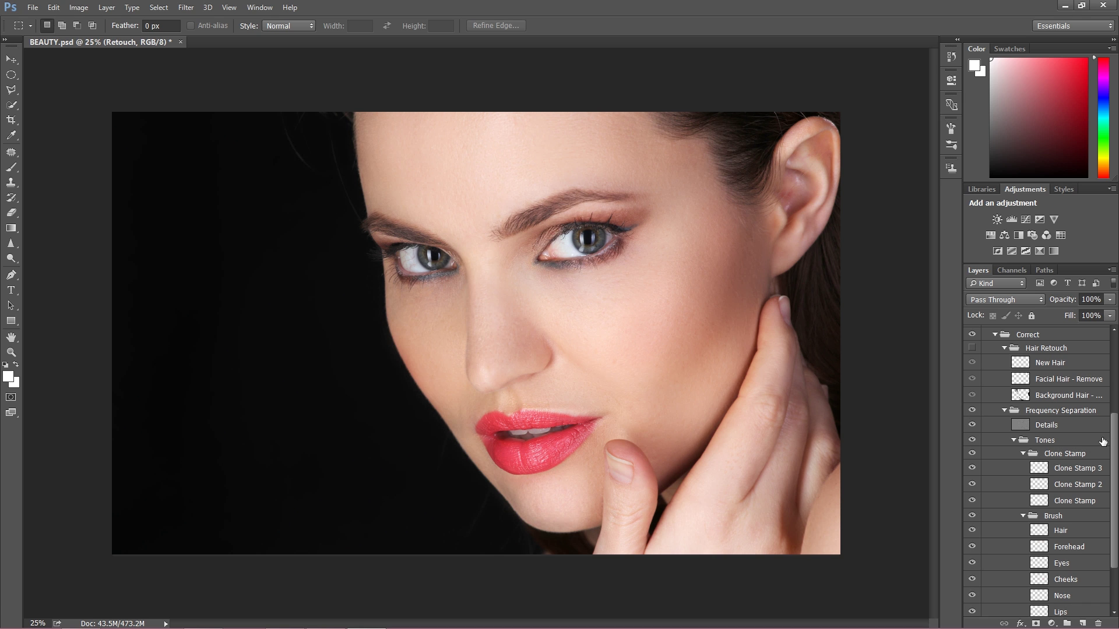
# Step: Hide the Tones group and compare the skin with the Frequency Separation group hidden and shown to judge the detail retouching alone
pyautogui.moveTo(1116, 443); pyautogui.dragTo(1115, 469)
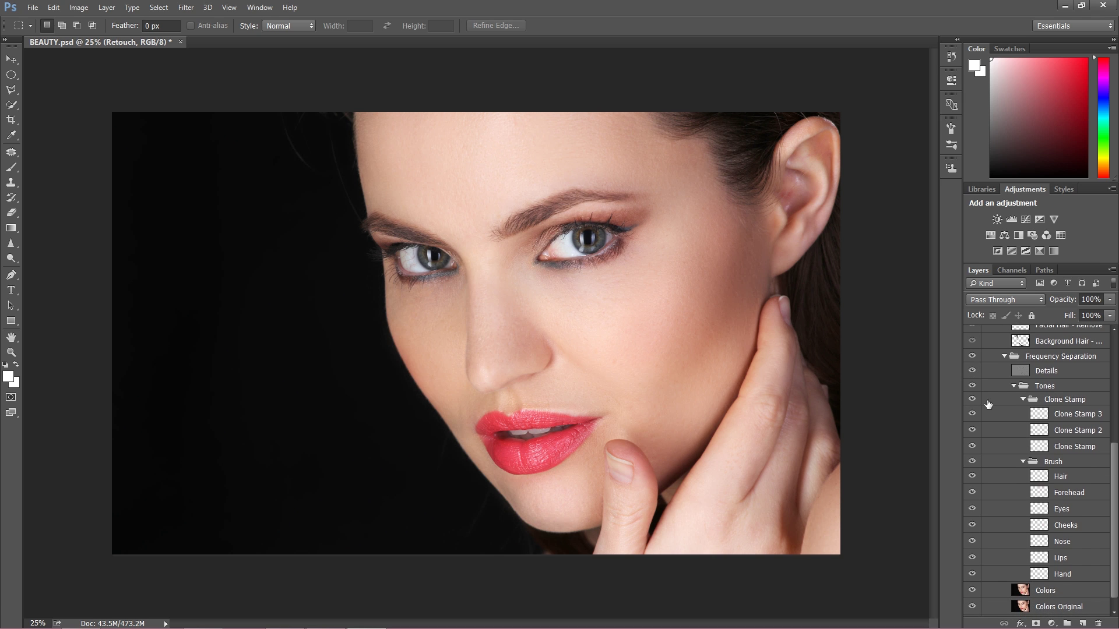
pyautogui.click(972, 386)
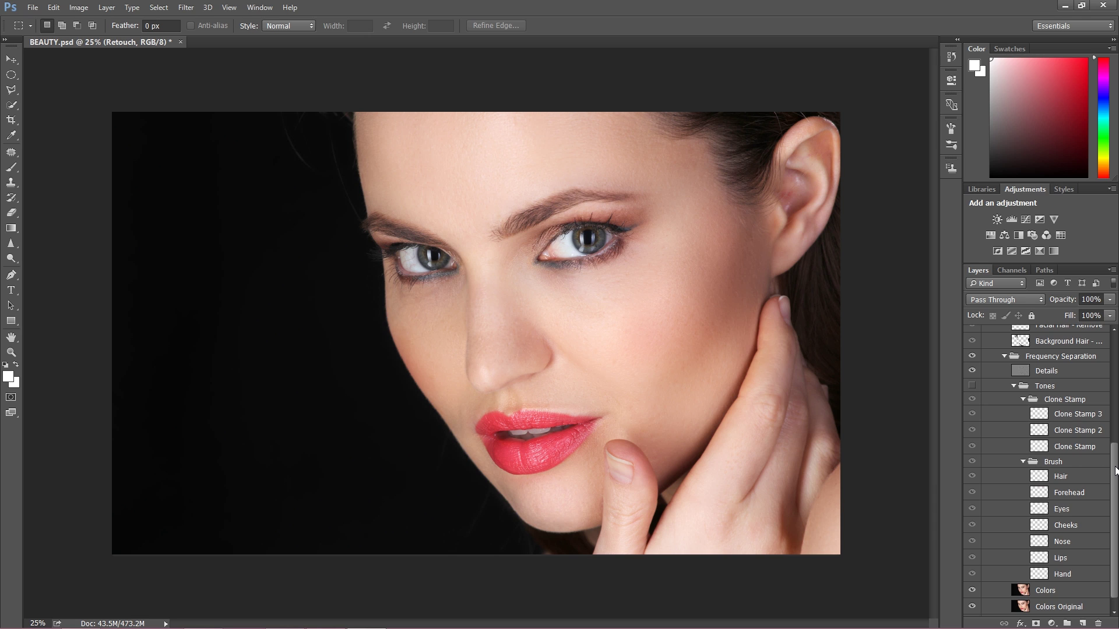
pyautogui.moveTo(1116, 464); pyautogui.dragTo(1117, 474)
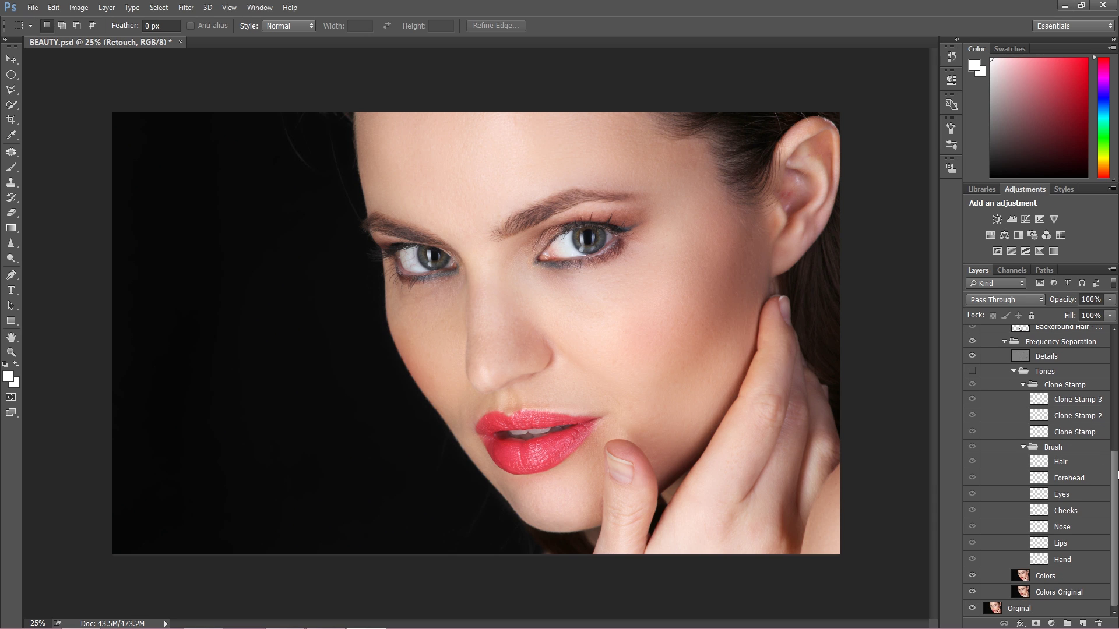
pyautogui.moveTo(1115, 472); pyautogui.dragTo(1116, 457)
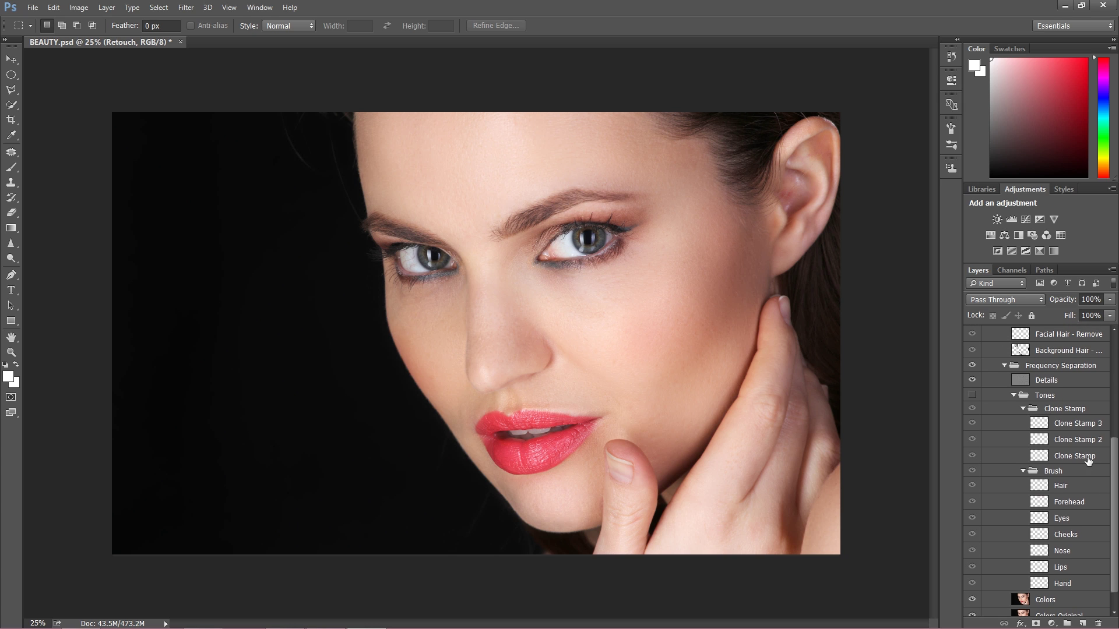
pyautogui.click(973, 368)
pyautogui.click(972, 366)
pyautogui.scroll(-1, 1116, 493)
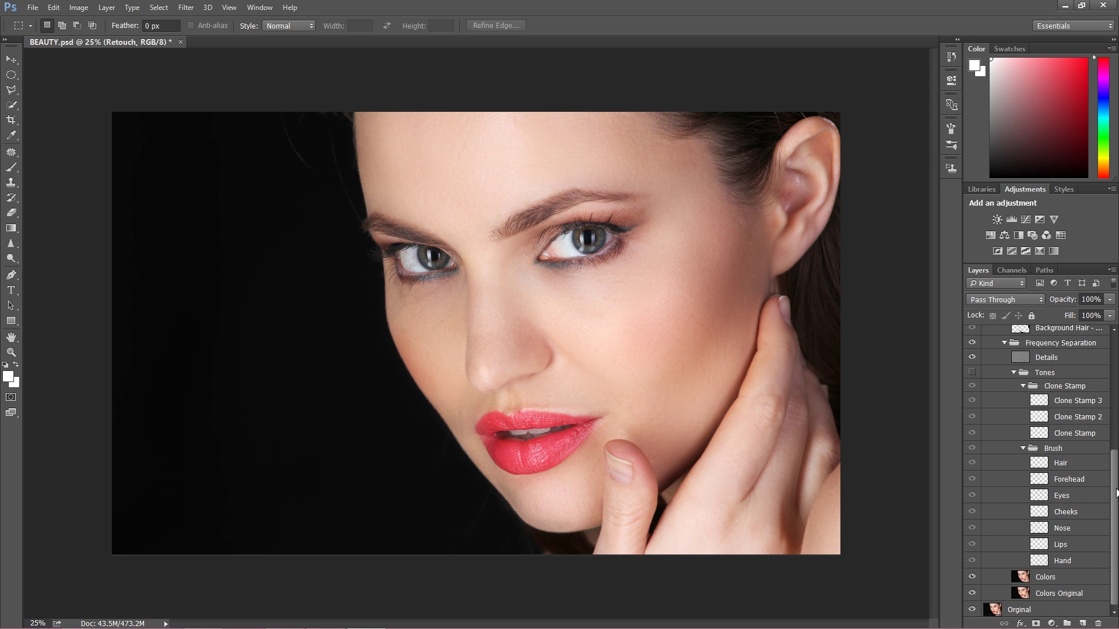
pyautogui.click(972, 342)
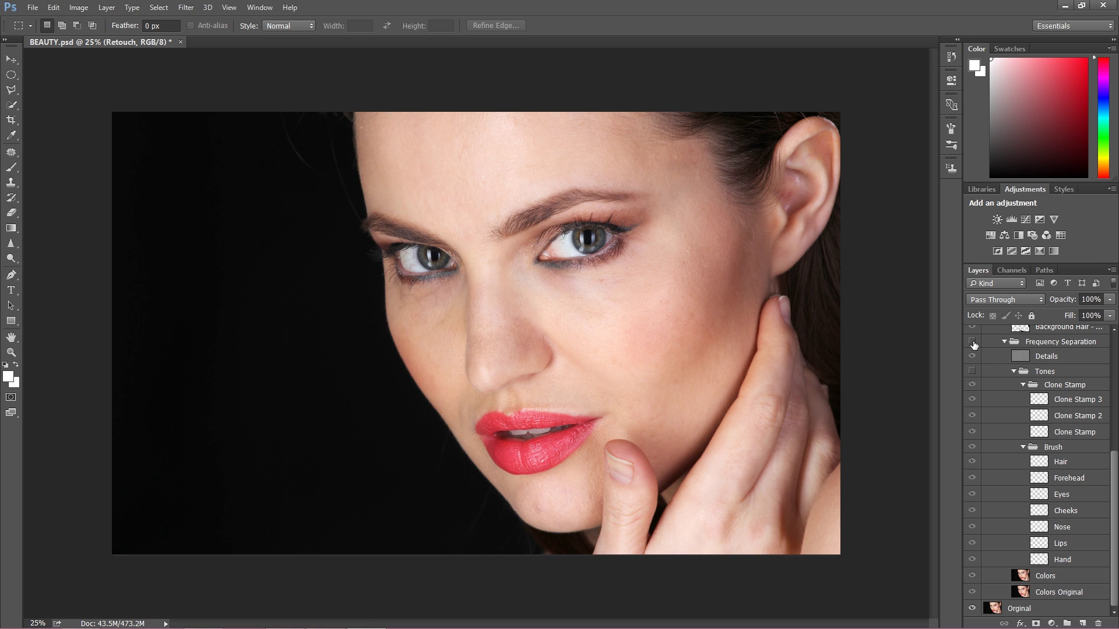
pyautogui.click(972, 342)
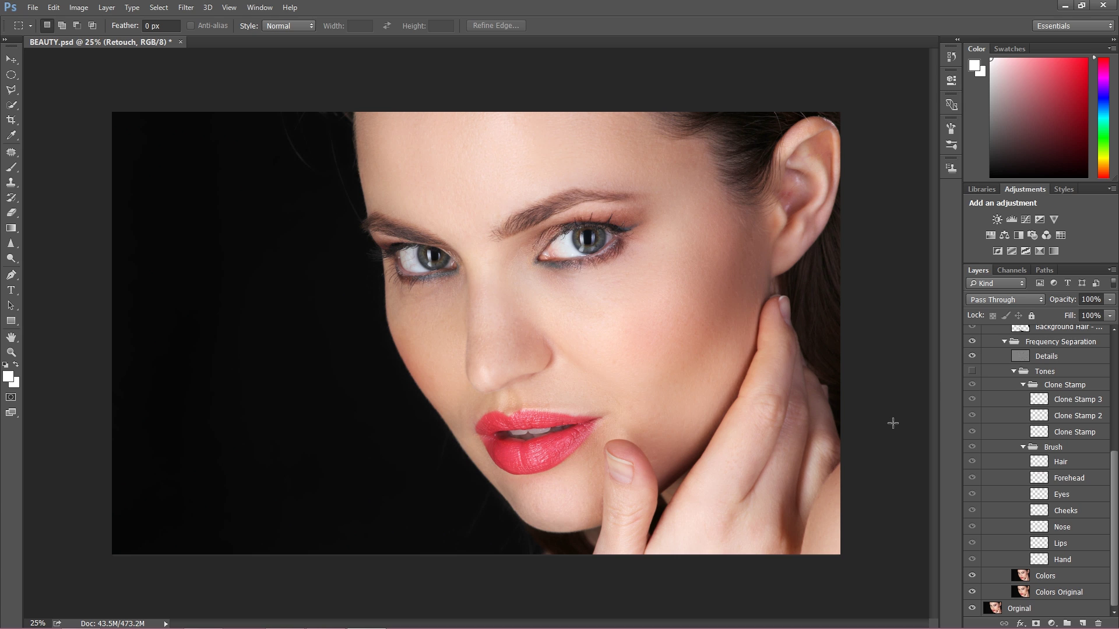
pyautogui.click(972, 342)
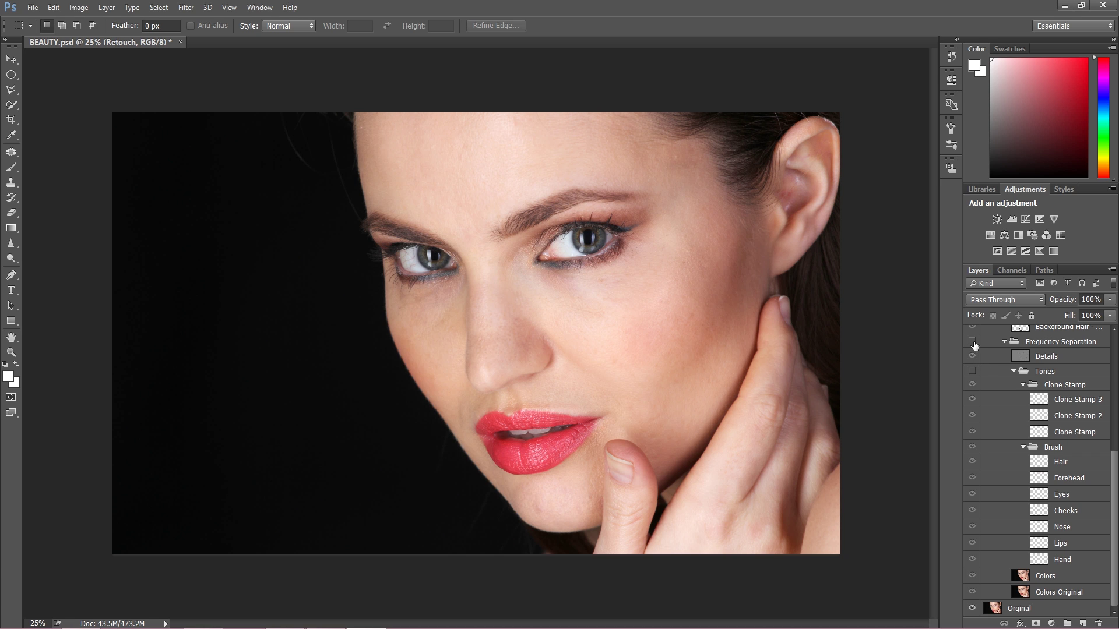
pyautogui.click(972, 342)
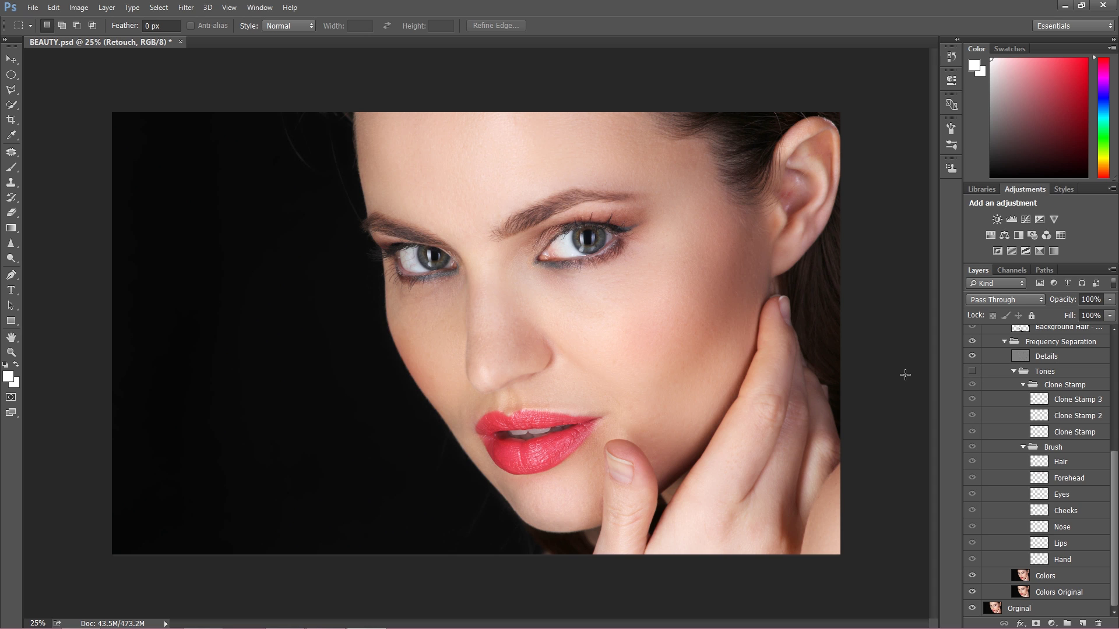
# Step: Show the Tones group with its Clone Stamp subgroup hidden, and compare the skin tones with the Brush subgroup hidden and shown
pyautogui.click(972, 372)
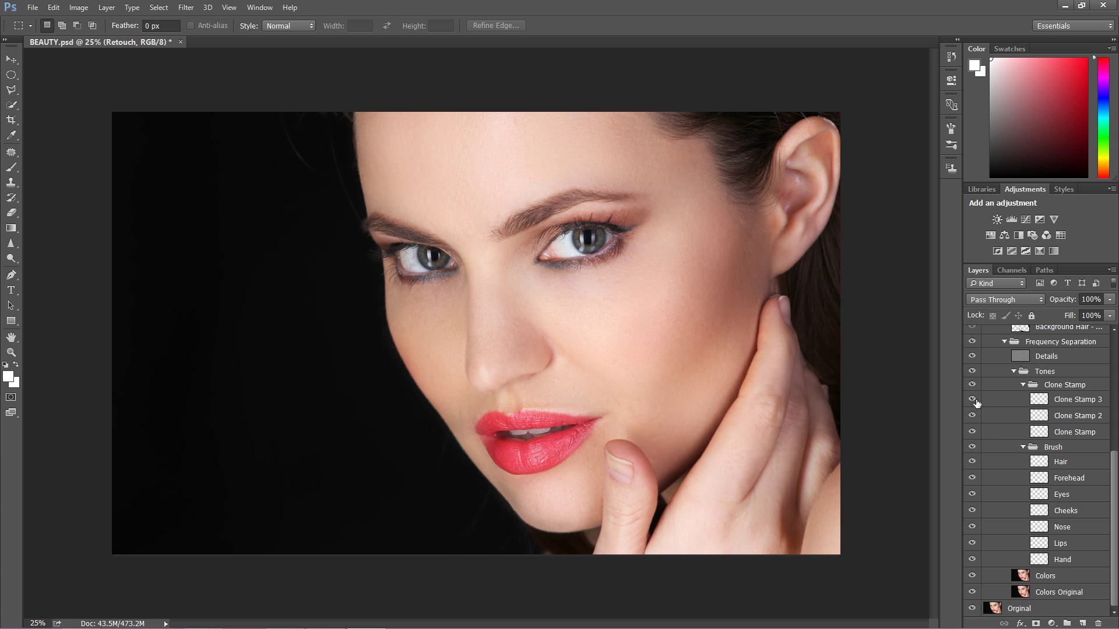
pyautogui.click(971, 384)
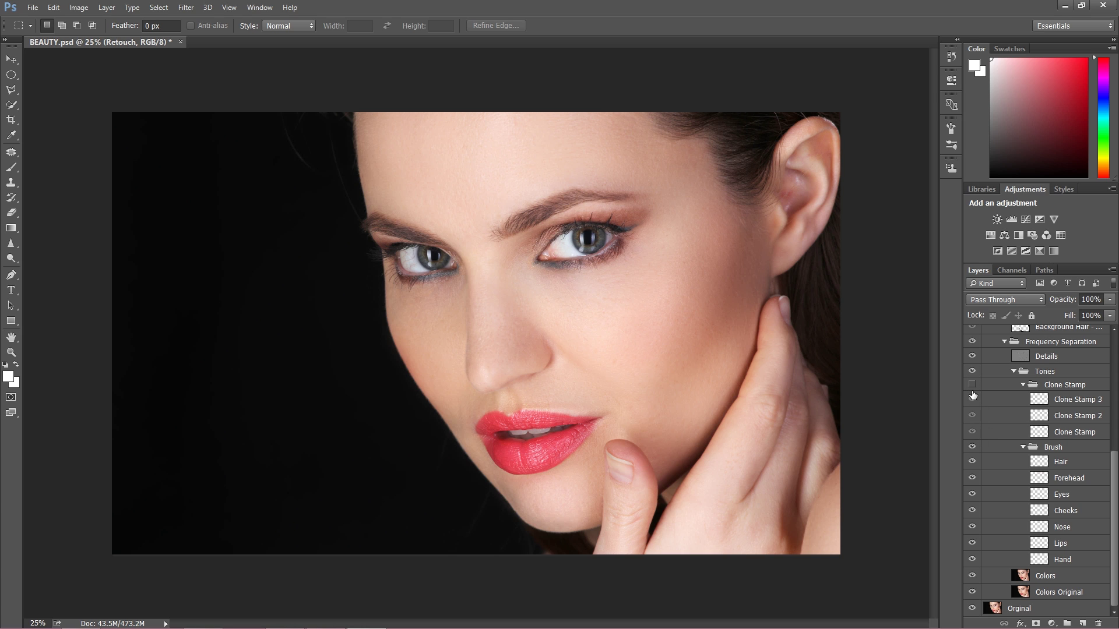
pyautogui.click(973, 447)
pyautogui.click(973, 447)
pyautogui.click(973, 447)
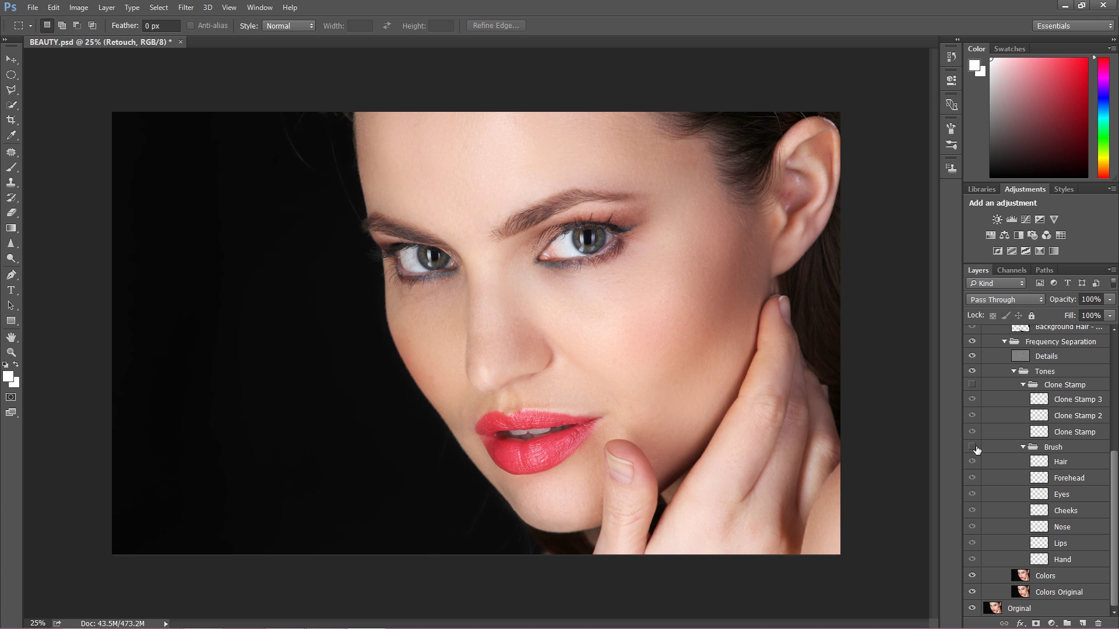
pyautogui.click(973, 447)
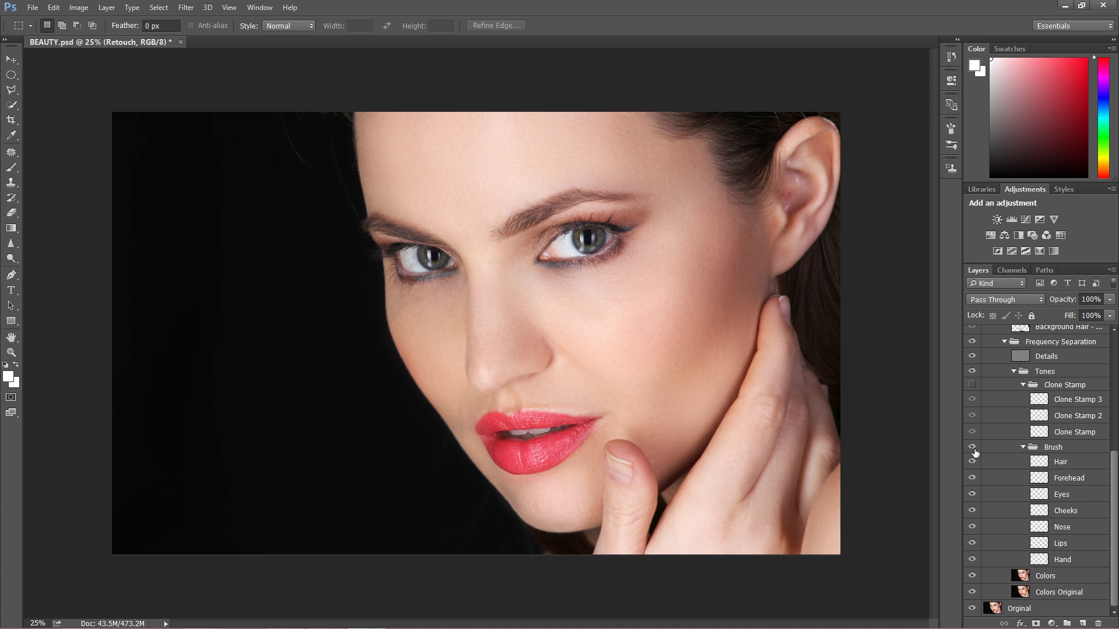
pyautogui.click(973, 448)
pyautogui.click(973, 447)
pyautogui.click(973, 448)
pyautogui.click(973, 448)
pyautogui.click(973, 447)
pyautogui.click(973, 449)
# Step: Turn the Clone Stamp group back on and compare the portrait with and without the whole Frequency Separation group
pyautogui.click(973, 387)
pyautogui.click(972, 385)
pyautogui.click(972, 385)
pyautogui.click(972, 342)
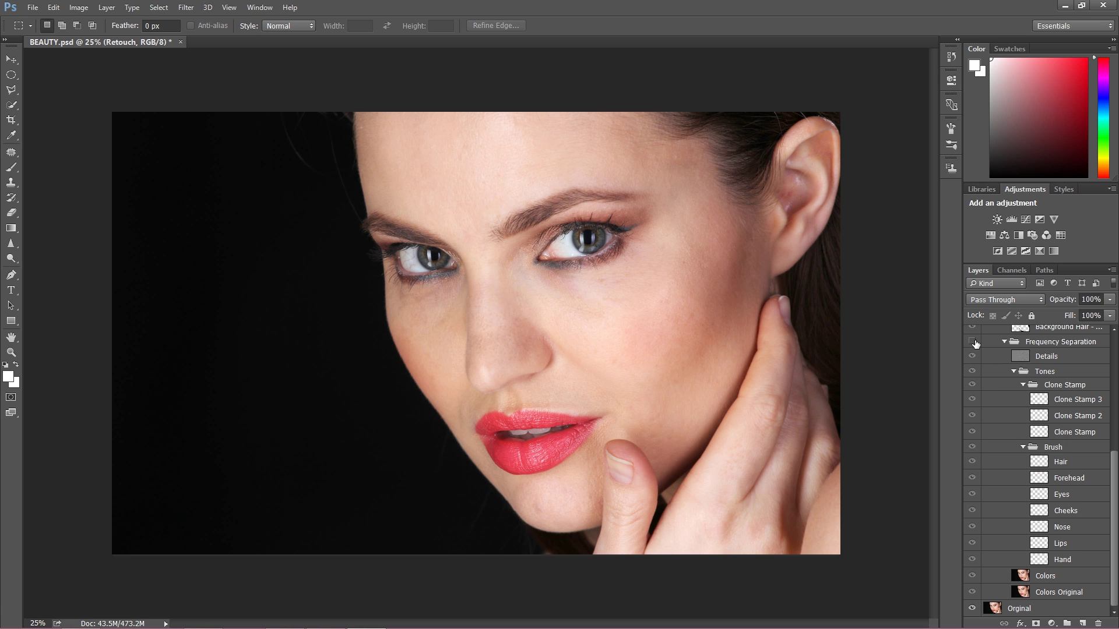
pyautogui.click(971, 342)
# Step: Collapse the Frequency Separation group and turn the Hair Retouch group back on
pyautogui.click(1007, 344)
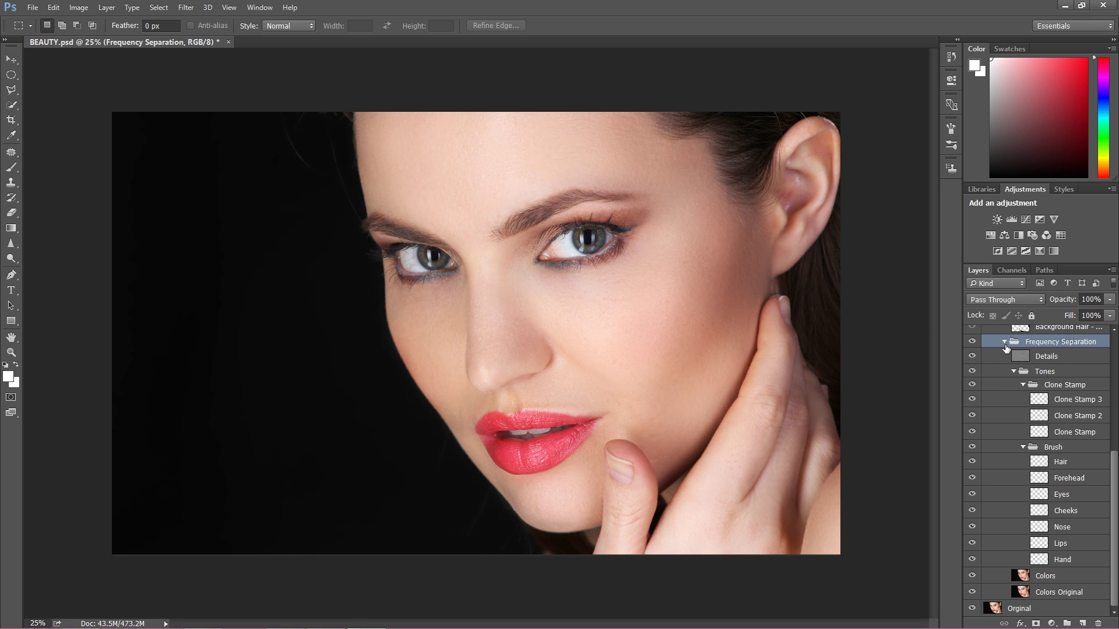
pyautogui.click(1005, 343)
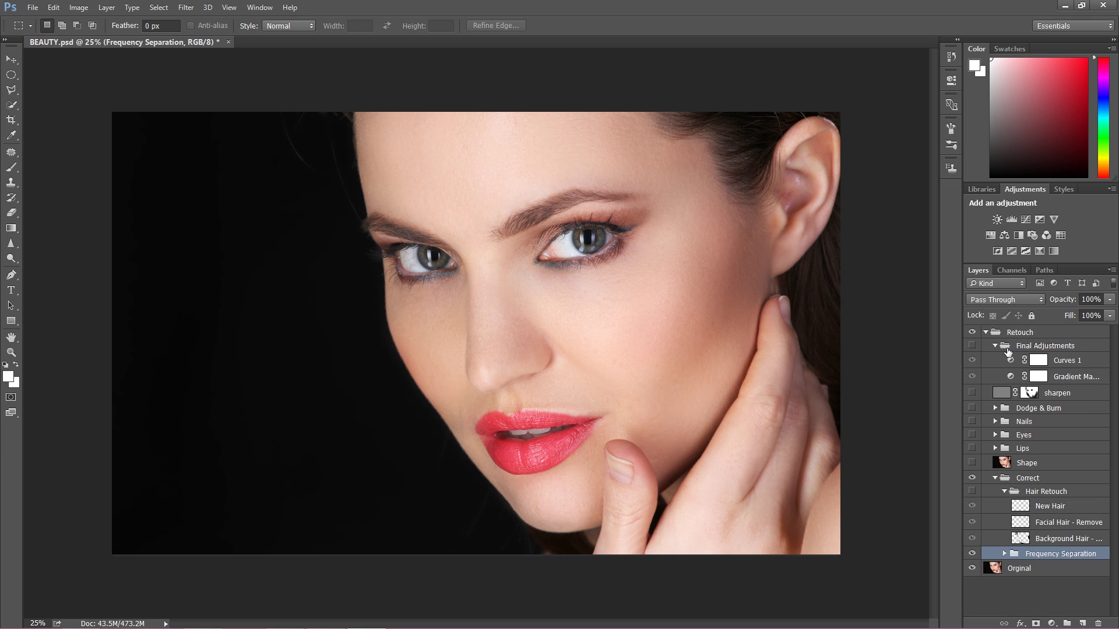
pyautogui.click(972, 492)
pyautogui.click(971, 491)
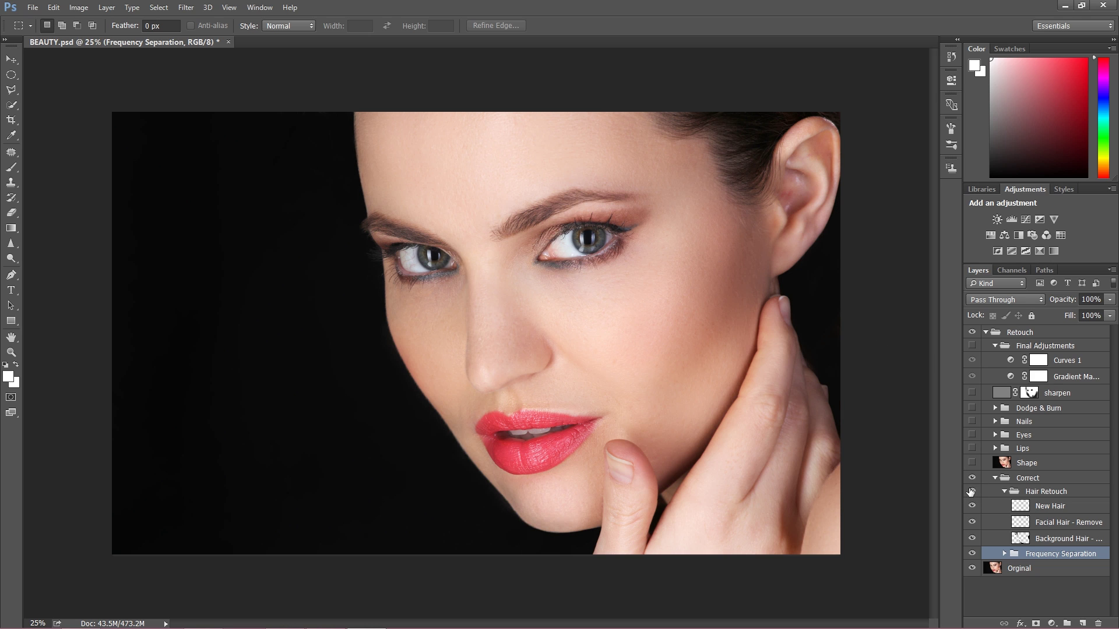
# Step: Compare the portrait with and without the Correct group, and with and without its Hair Retouch group
pyautogui.click(971, 479)
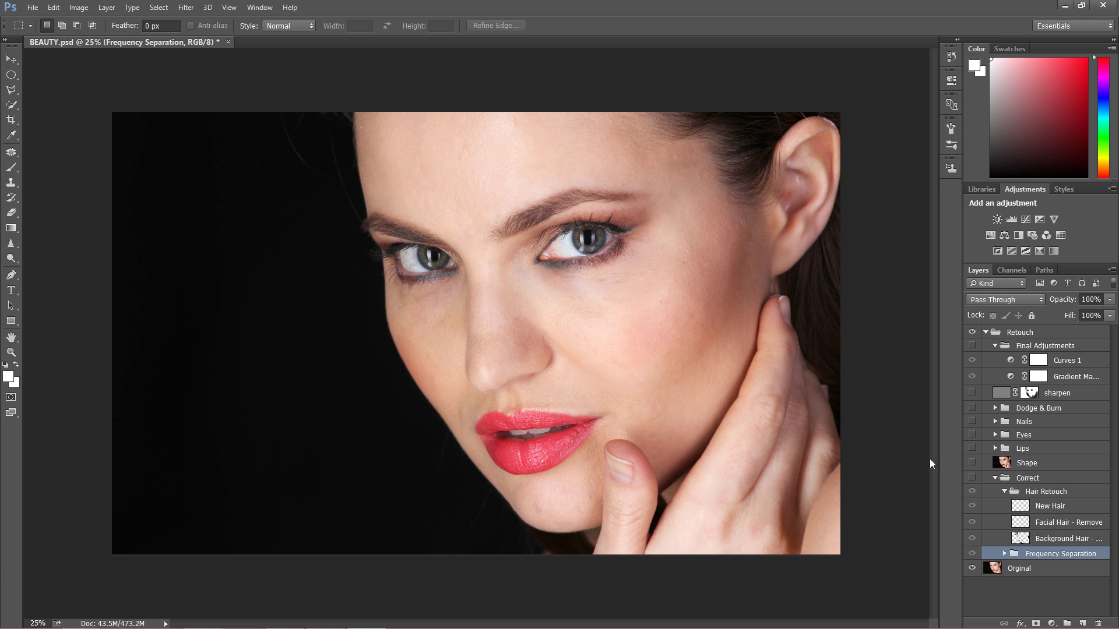
pyautogui.click(972, 478)
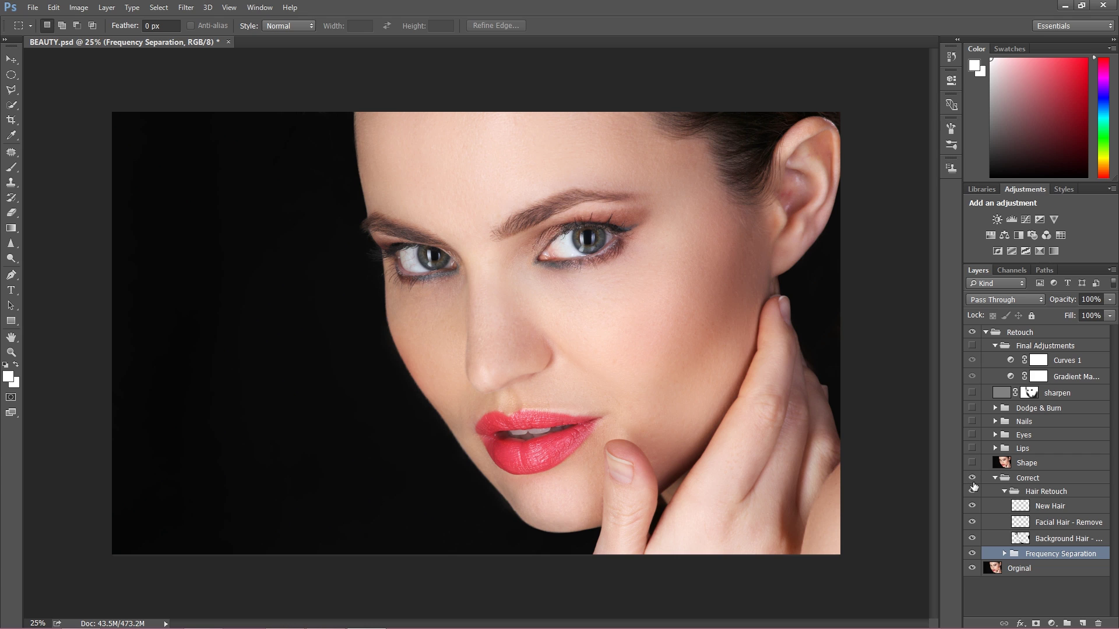
pyautogui.click(972, 492)
pyautogui.click(972, 492)
pyautogui.click(972, 493)
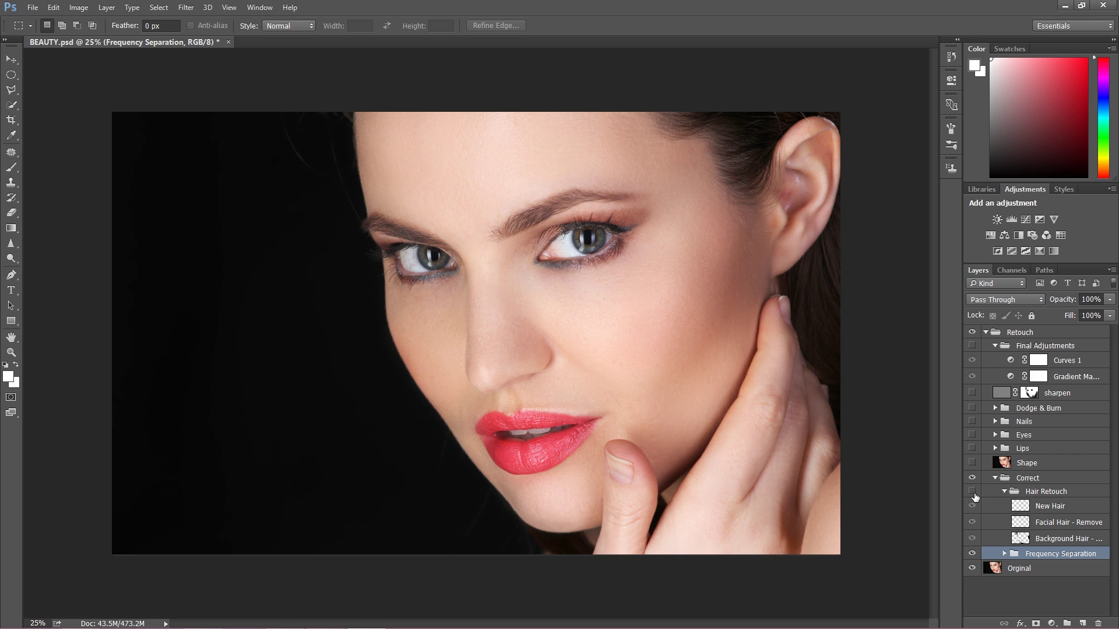
# Step: Collapse the Correct group and turn on the Shape layer, comparing the face with and without it
pyautogui.click(994, 478)
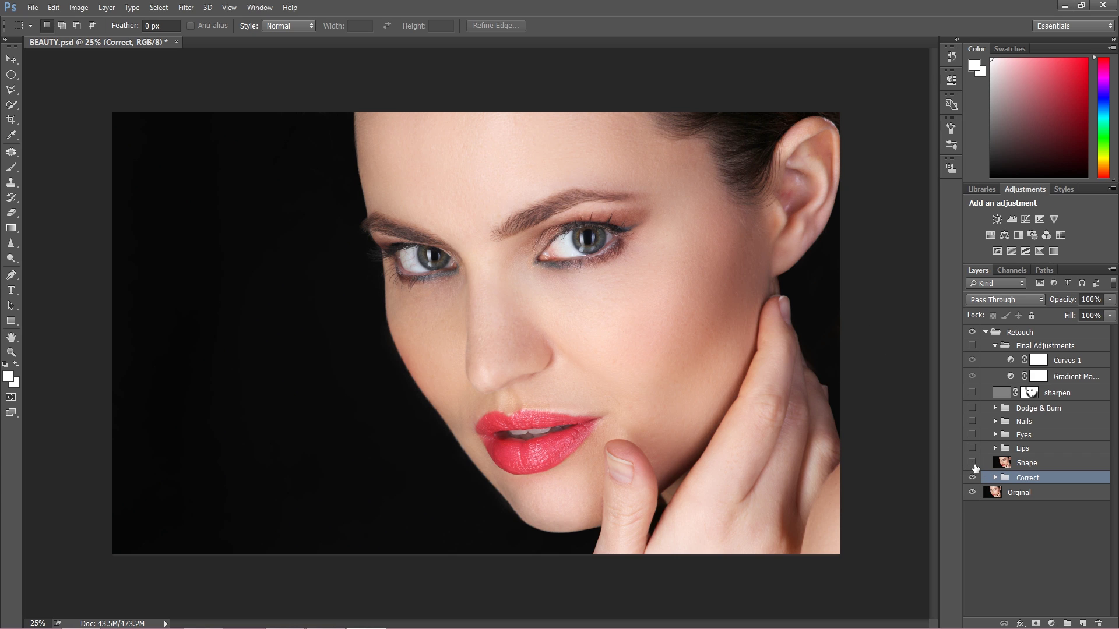
pyautogui.click(975, 464)
pyautogui.click(972, 463)
pyautogui.click(971, 463)
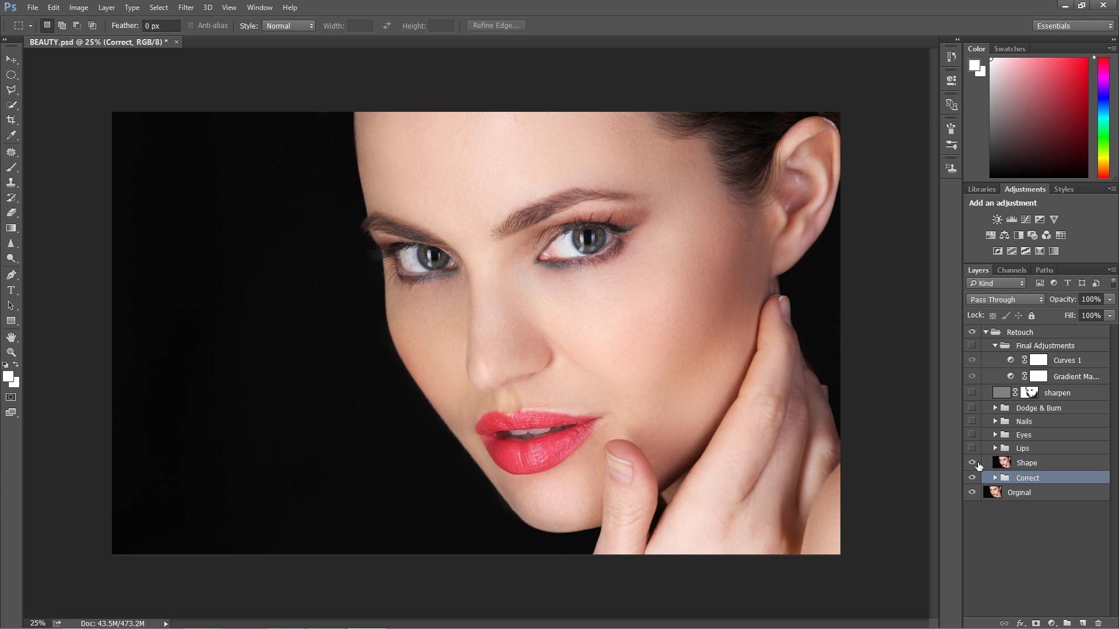
# Step: Toggle the Shape layer a few more times to compare the facial contour, leaving it turned on
pyautogui.click(973, 463)
pyautogui.click(973, 463)
pyautogui.click(972, 464)
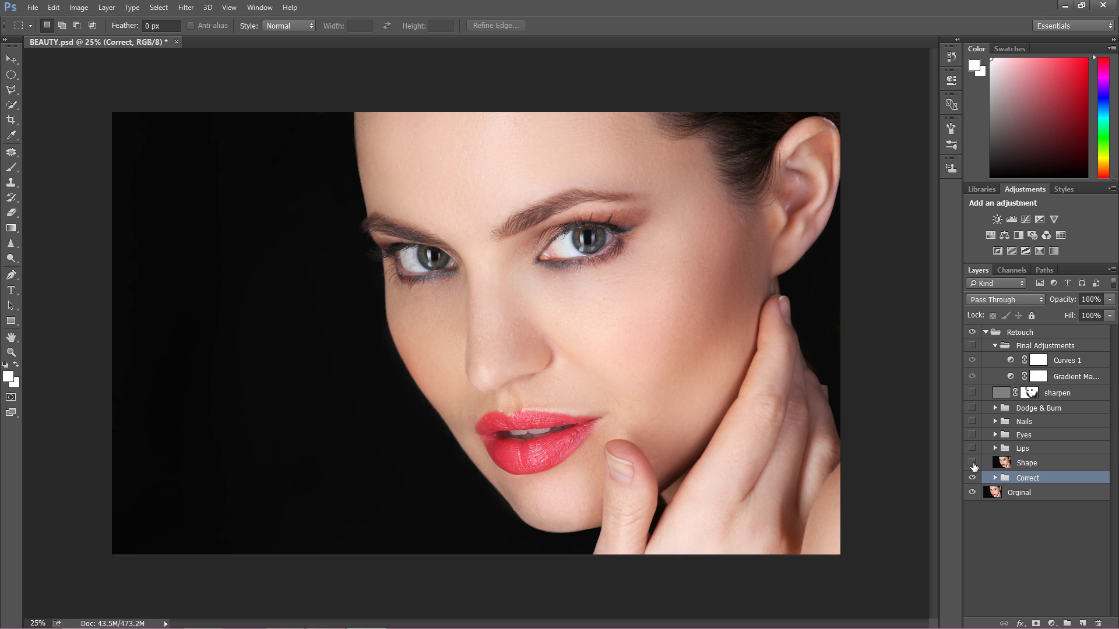
pyautogui.click(972, 464)
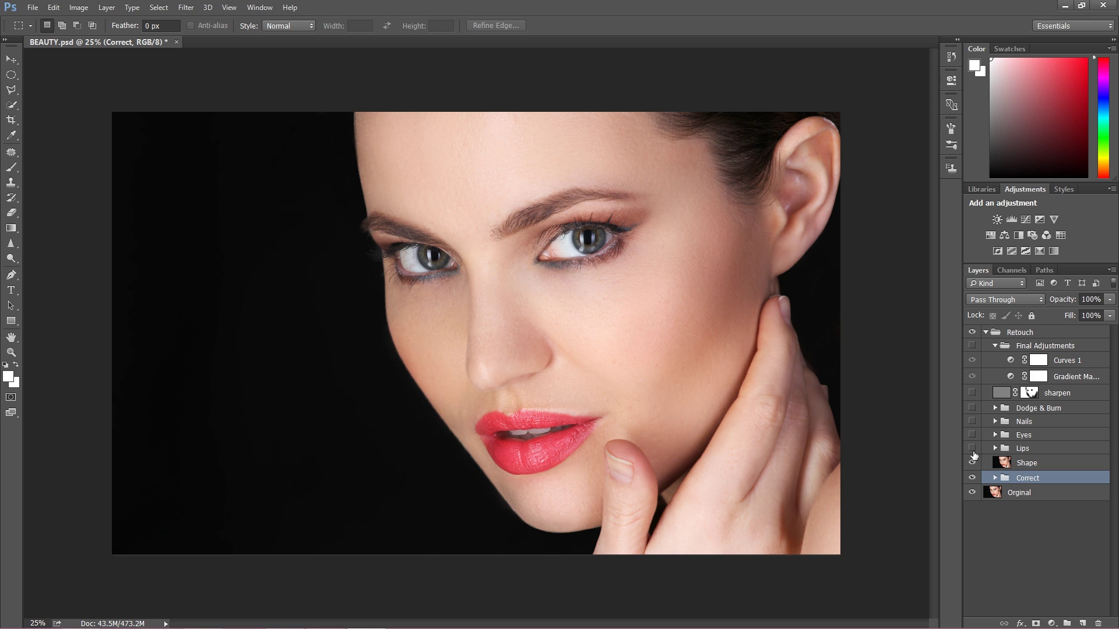
# Step: Turn on and expand the Lips group, and hide its Gloss, Contours and FS Lips items
pyautogui.click(972, 448)
pyautogui.click(995, 448)
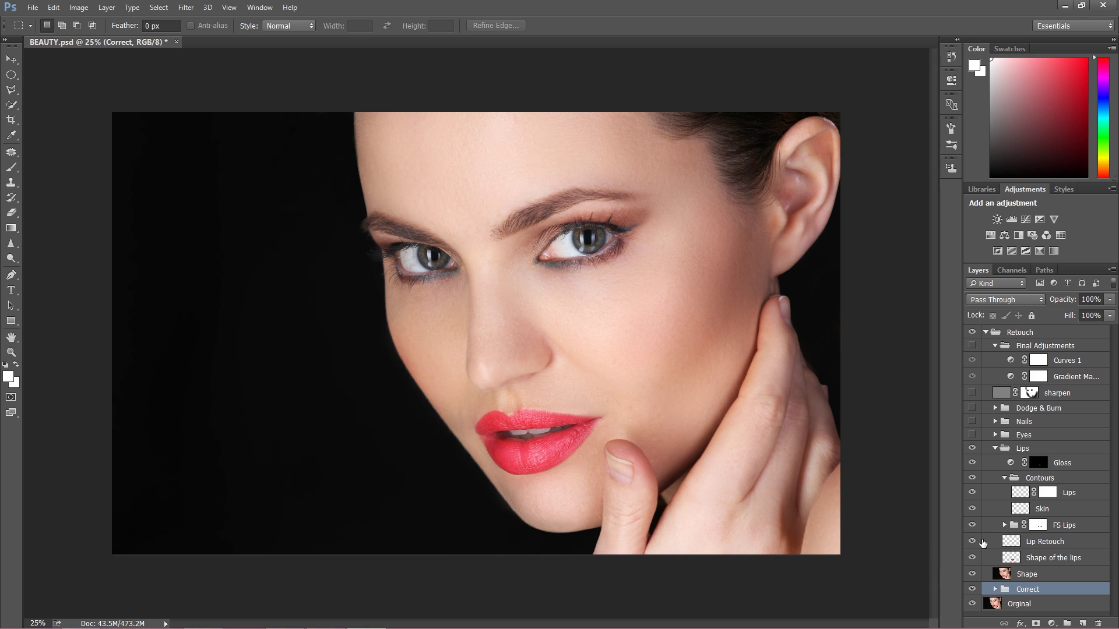
pyautogui.click(972, 525)
pyautogui.click(973, 526)
pyautogui.click(972, 526)
pyautogui.click(973, 526)
pyautogui.hotkey('ctrl', '+')
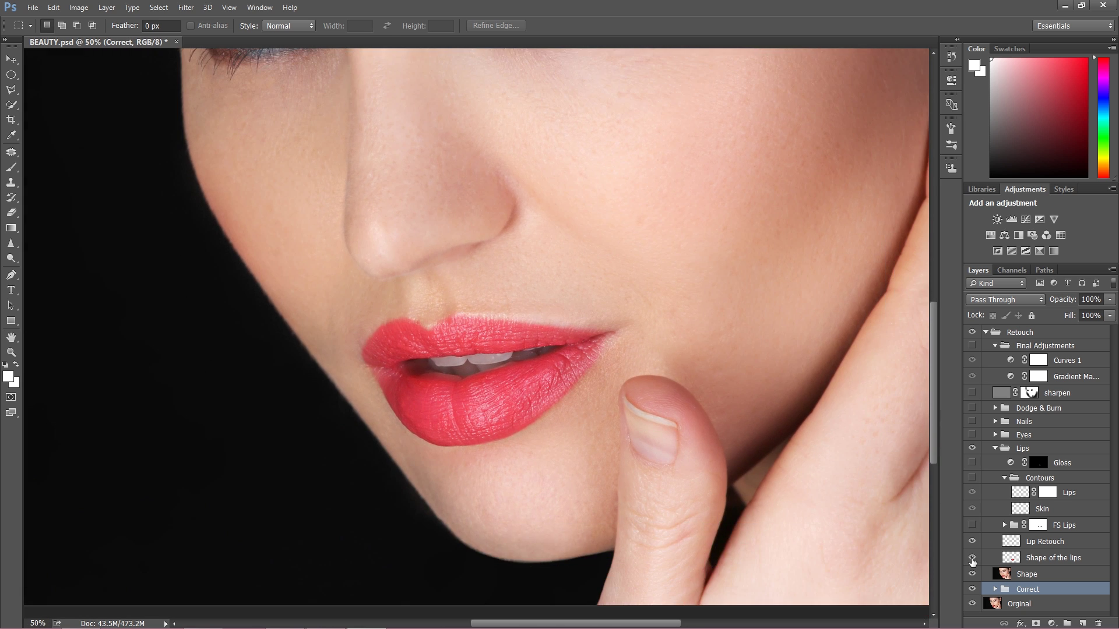
# Step: Compare the lips with and without the Lip Retouch and Shape of the lips layers
pyautogui.click(972, 543)
pyautogui.click(972, 558)
pyautogui.click(973, 557)
pyautogui.click(972, 542)
# Step: Expand the FS Lips group and turn both FS Lips and Contours back on
pyautogui.click(1004, 525)
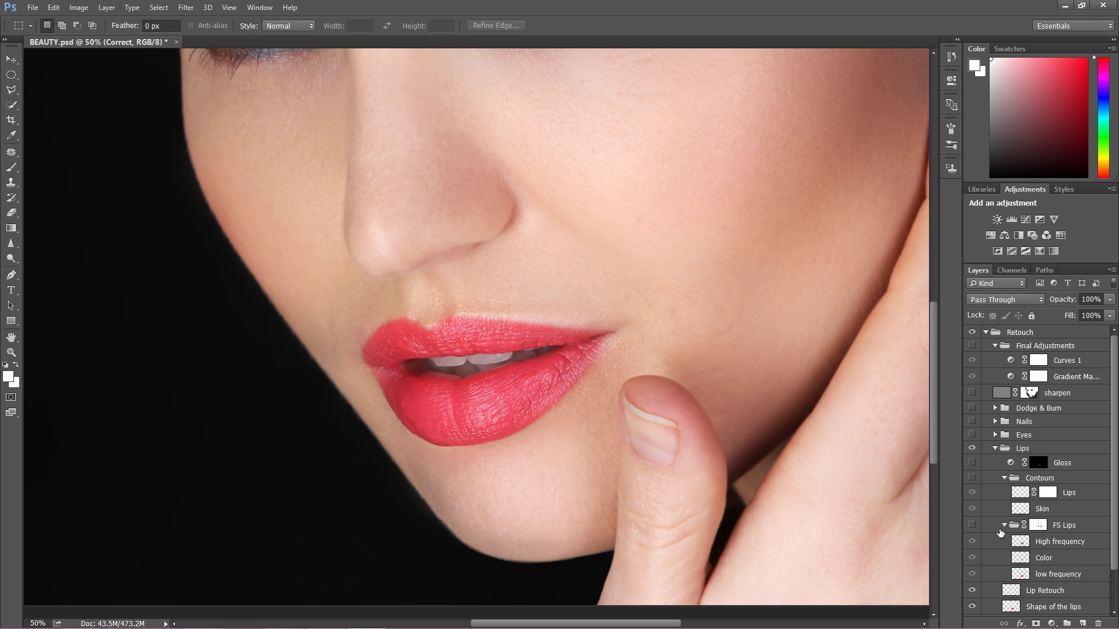
pyautogui.click(973, 526)
pyautogui.click(972, 479)
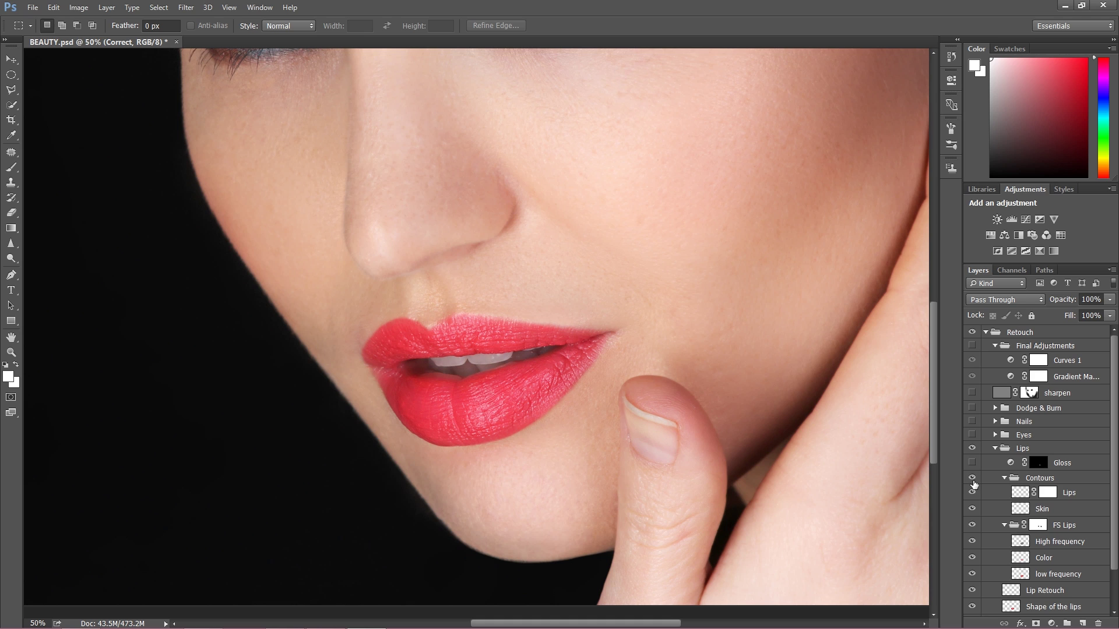
# Step: Compare the lips with and without the Contours group, and turn the Gloss adjustment back on
pyautogui.click(975, 484)
pyautogui.click(973, 481)
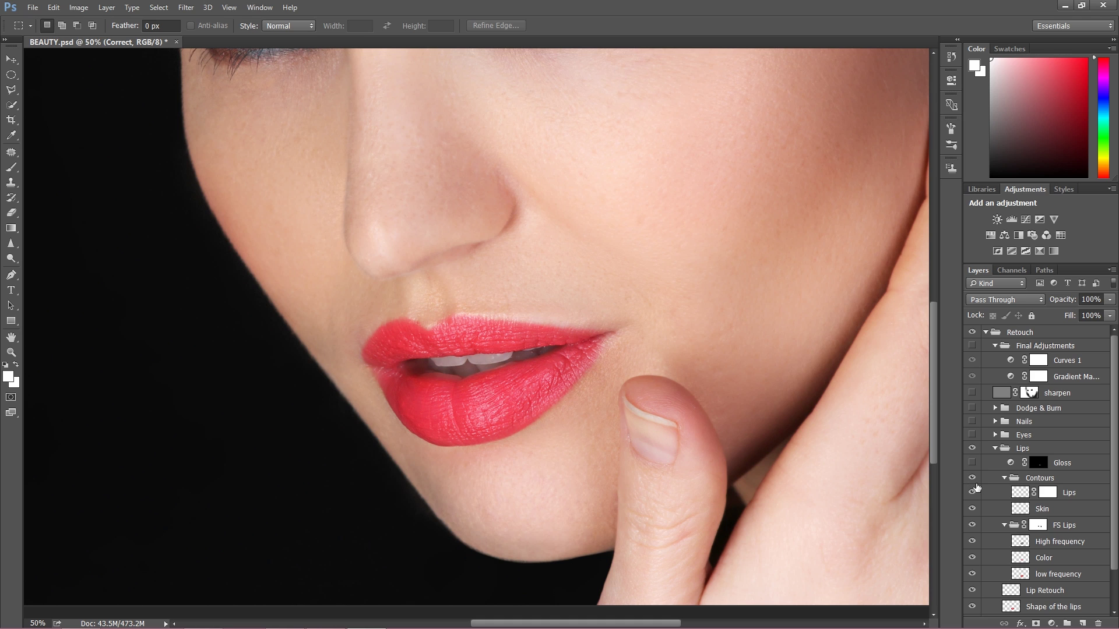
pyautogui.click(973, 481)
pyautogui.click(973, 479)
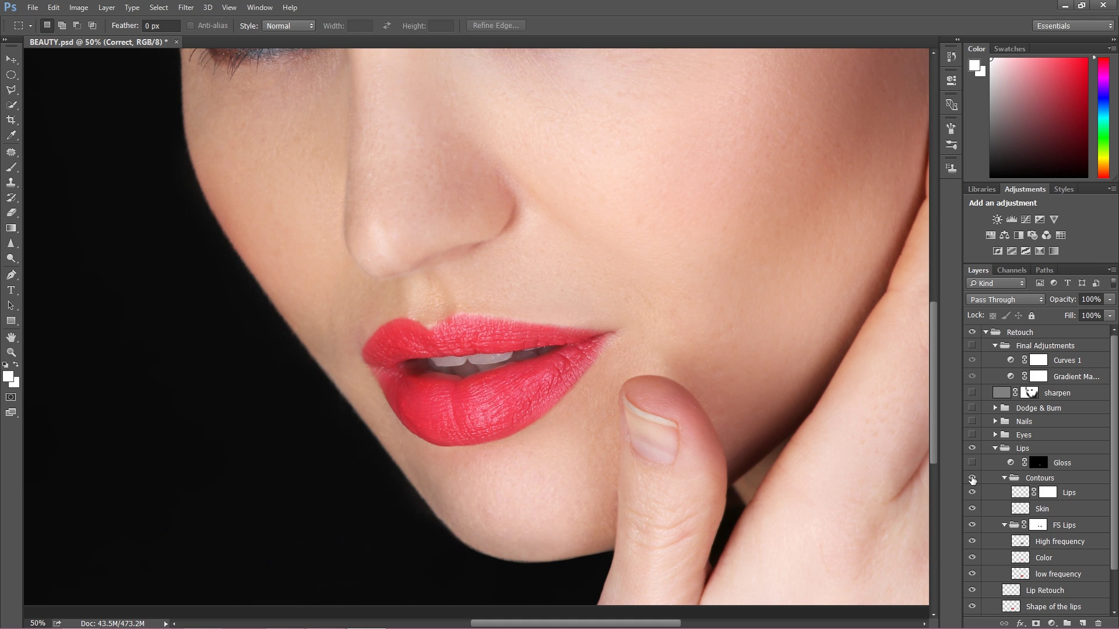
pyautogui.click(974, 481)
pyautogui.click(973, 482)
pyautogui.click(971, 464)
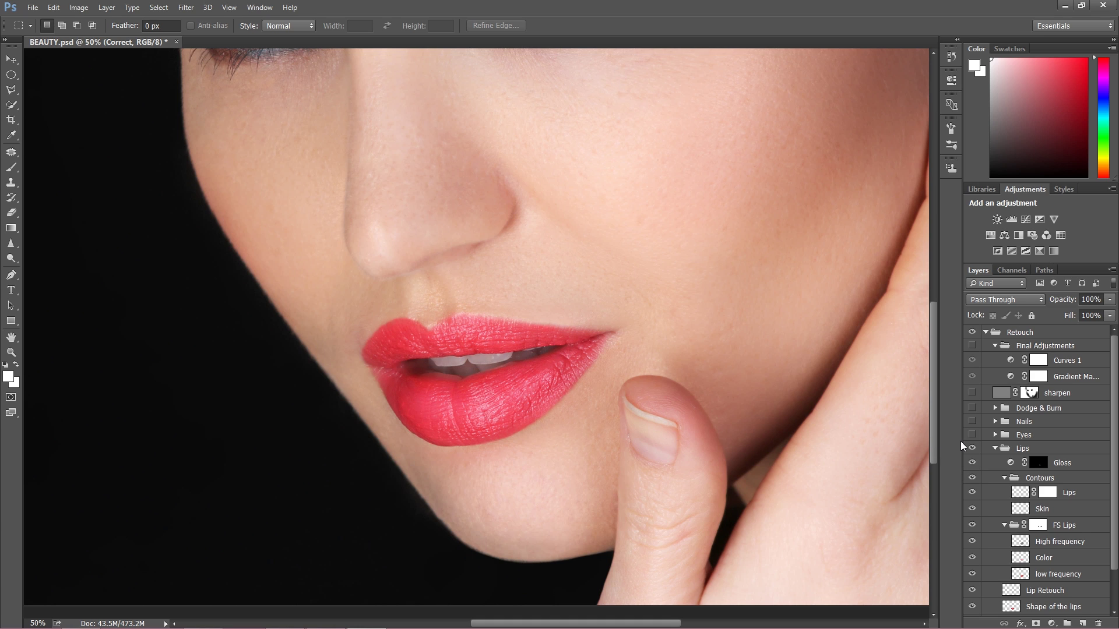
# Step: Collapse the Lips group and turn on the Eyes group, comparing the whole portrait with and without it
pyautogui.click(995, 448)
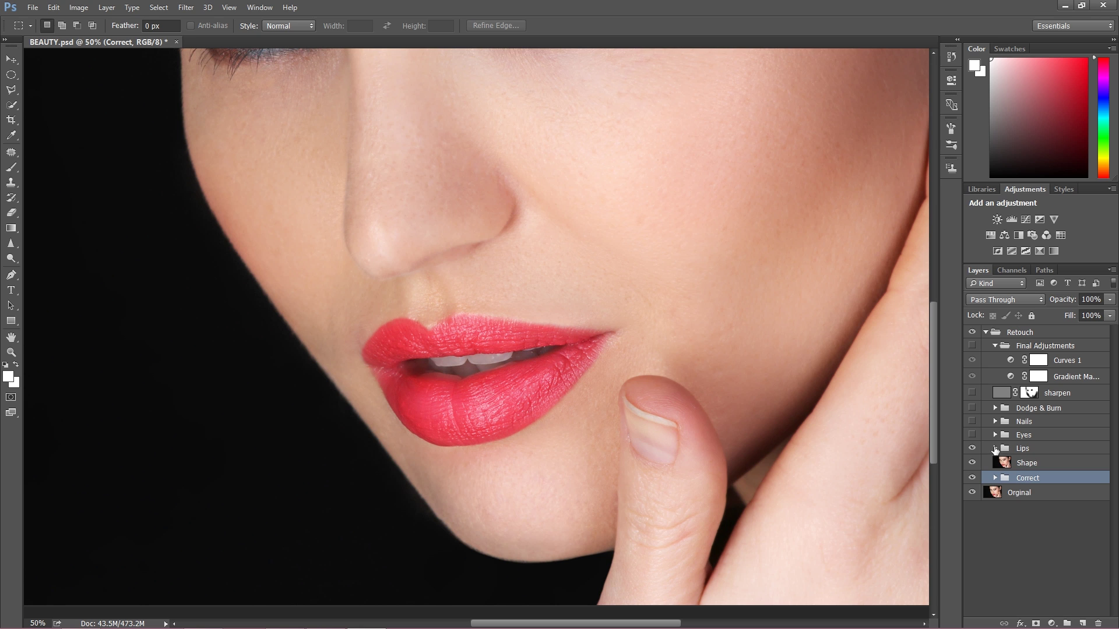
pyautogui.click(972, 437)
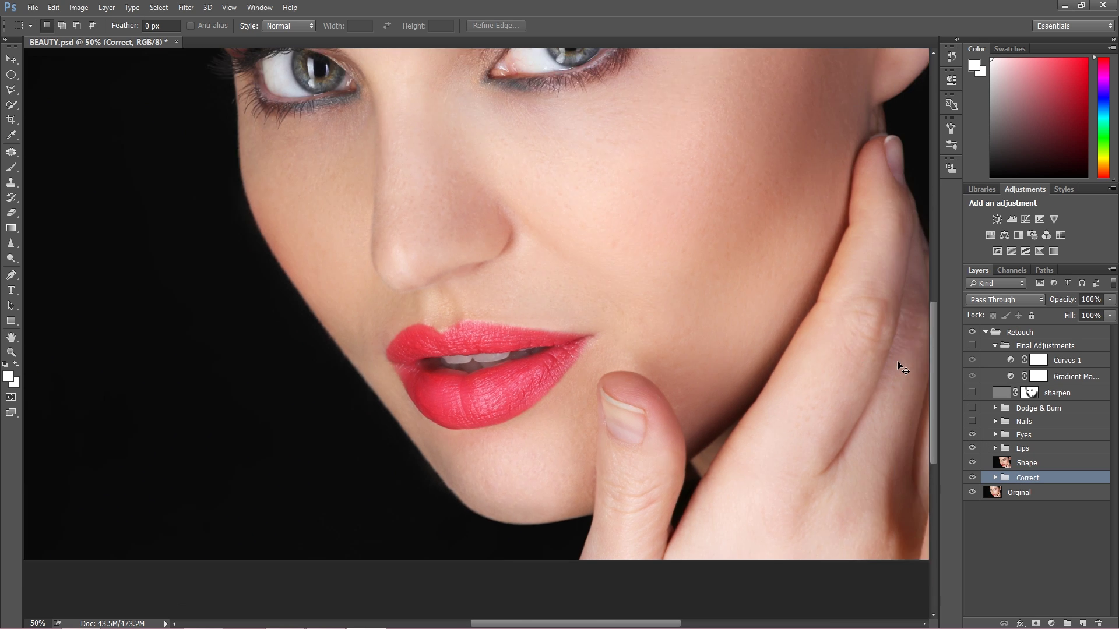
pyautogui.hotkey('ctrl', '-')
pyautogui.hotkey('ctrl', '-')
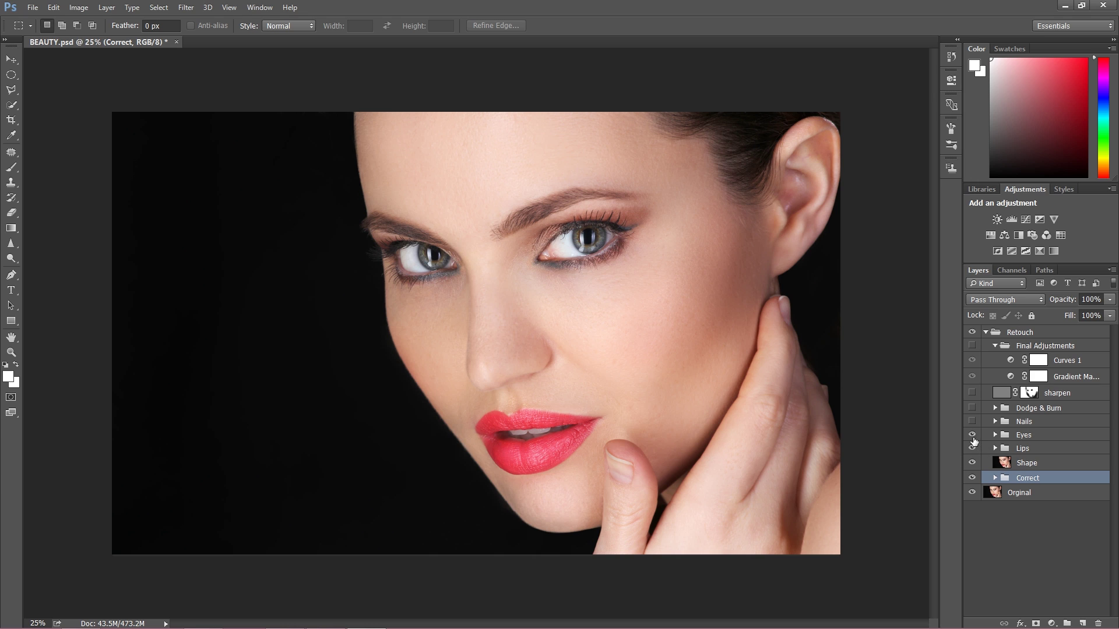
pyautogui.click(972, 436)
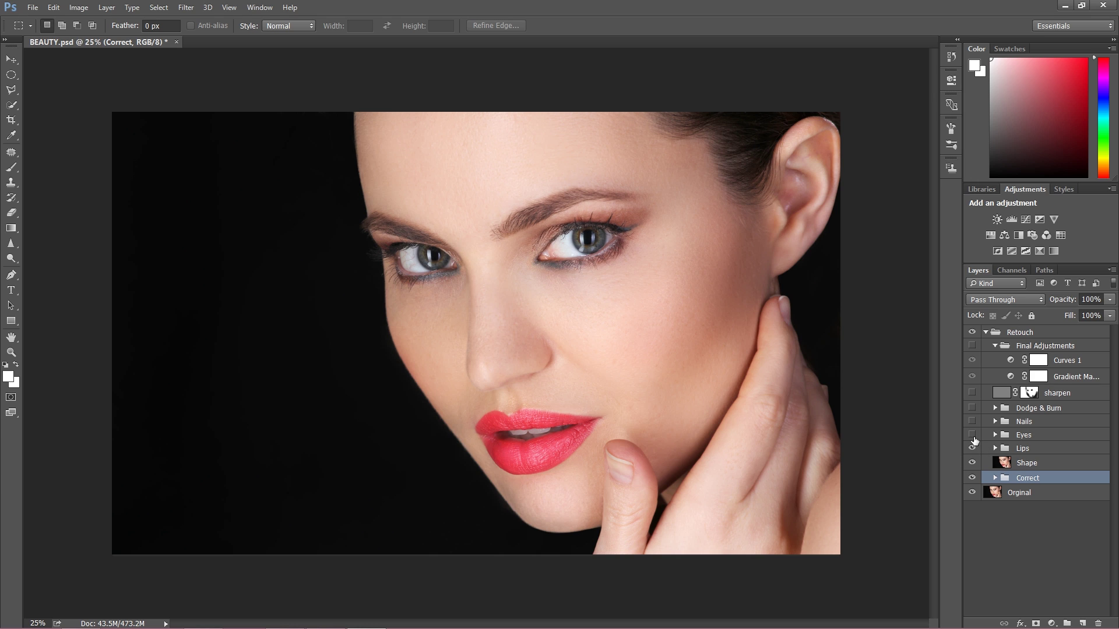
pyautogui.click(972, 435)
# Step: Expand the Eyes group and hide everything in it except the Shape of the eyes layer
pyautogui.click(994, 435)
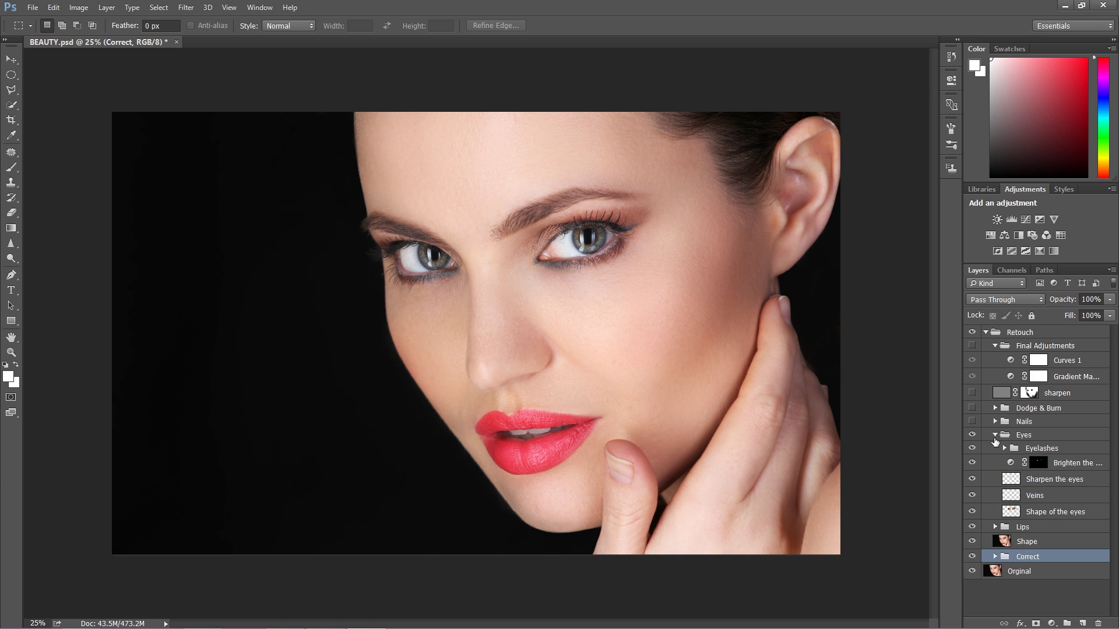
pyautogui.click(972, 448)
pyautogui.click(972, 462)
pyautogui.click(972, 479)
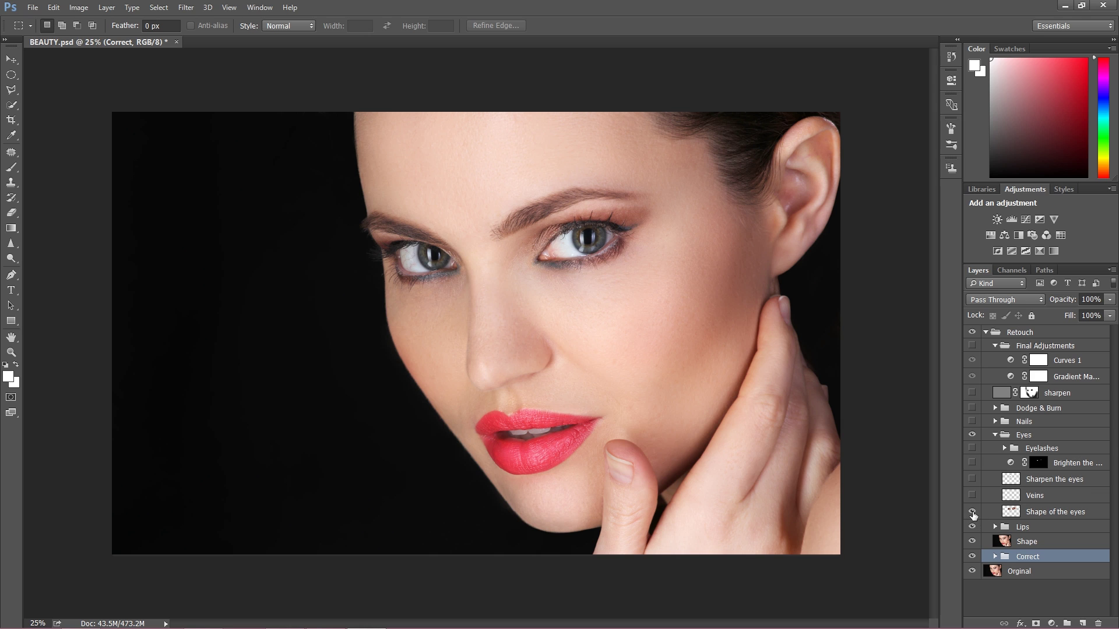
# Step: Compare the portrait with and without the Shape of the eyes layer, leaving it turned on
pyautogui.click(972, 512)
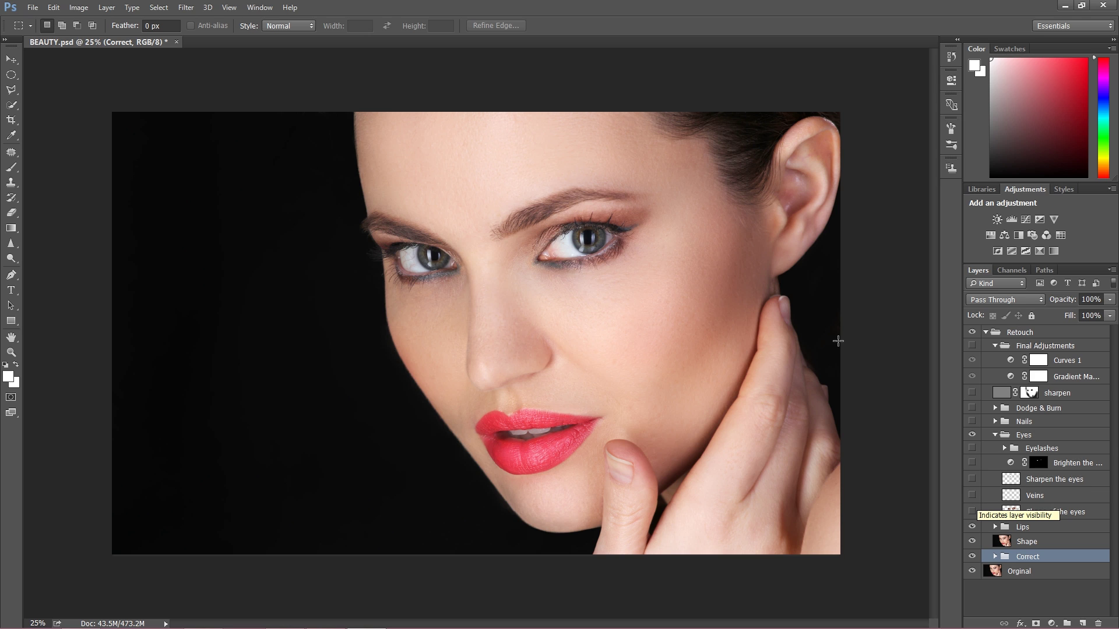
pyautogui.click(972, 512)
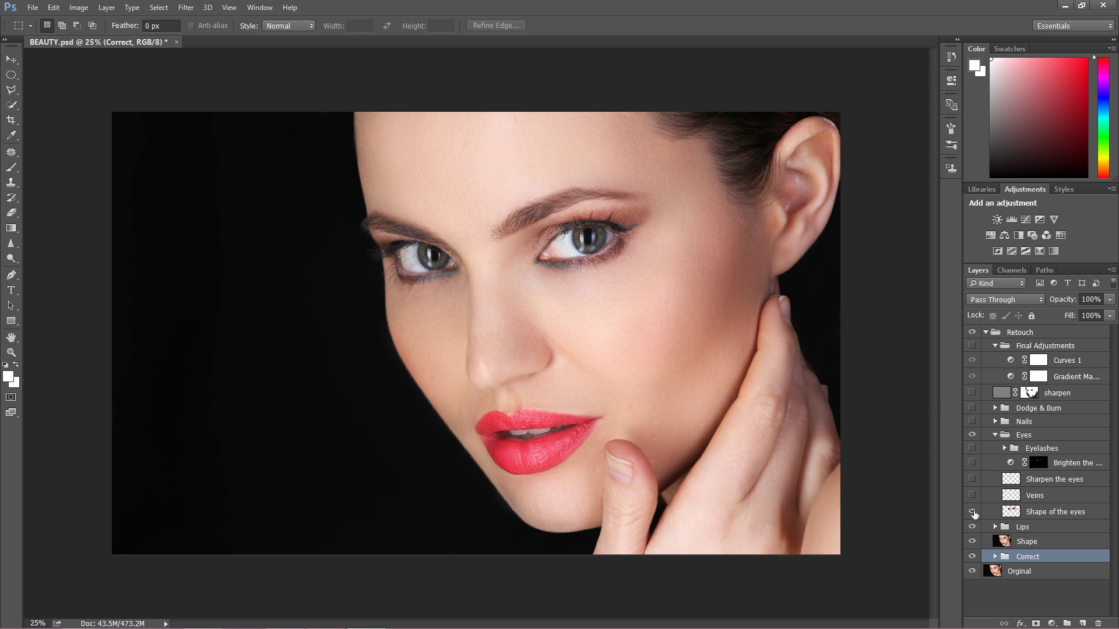
pyautogui.click(972, 512)
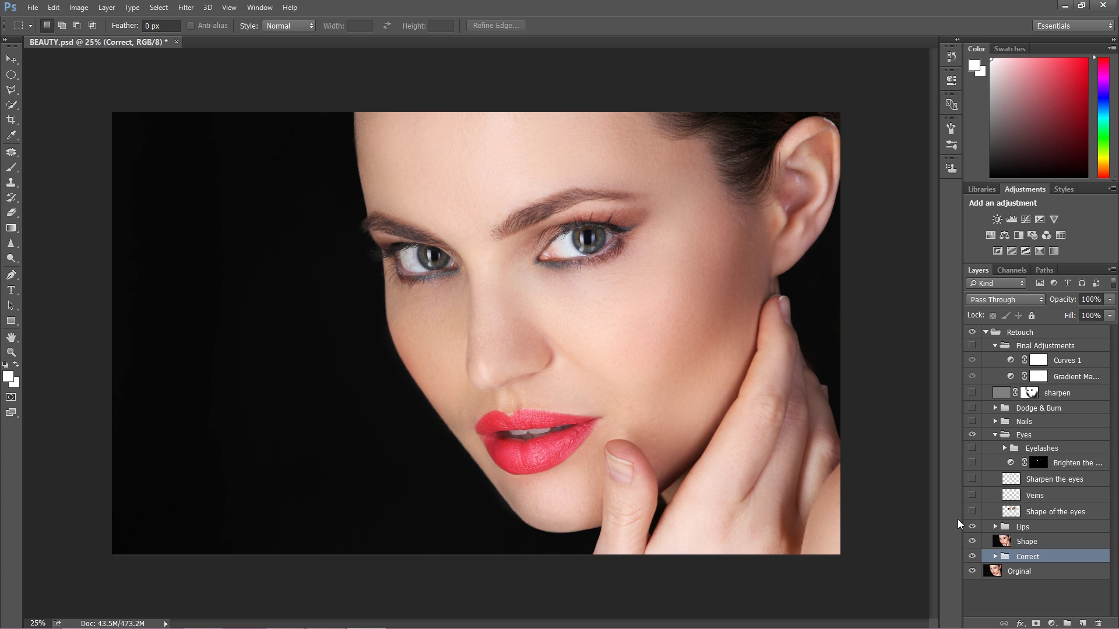
pyautogui.click(972, 512)
pyautogui.click(973, 512)
pyautogui.click(972, 511)
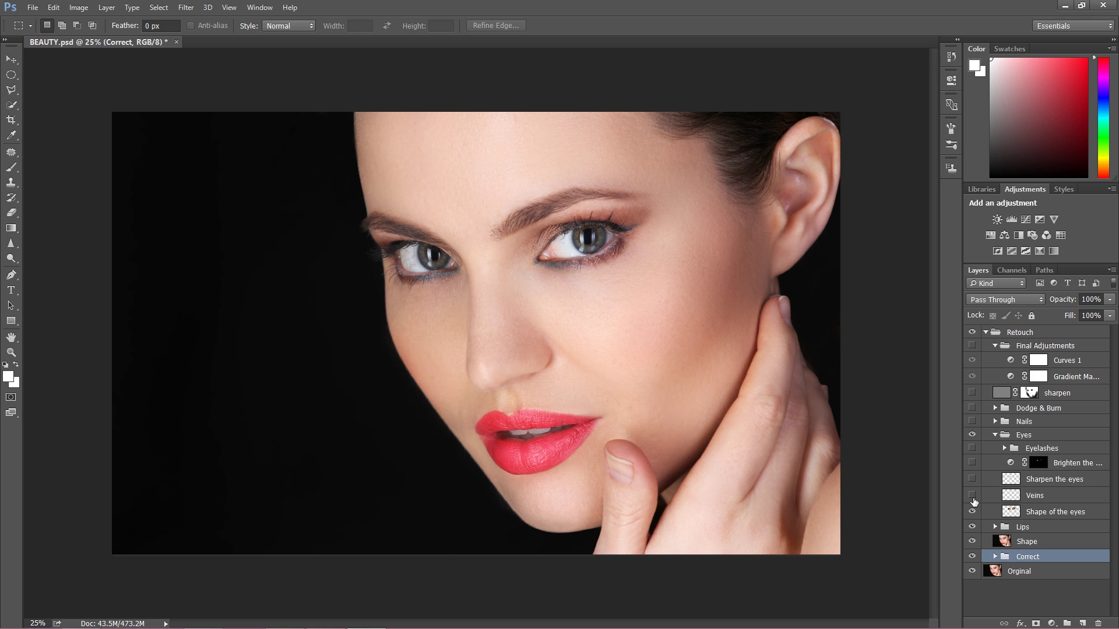
# Step: Turn the Veins, Sharpen the eyes and eye-brightening layers back on one by one, inspecting the eyes up close
pyautogui.click(972, 495)
pyautogui.hotkey('ctrl', '+')
pyautogui.hotkey('ctrl', '+')
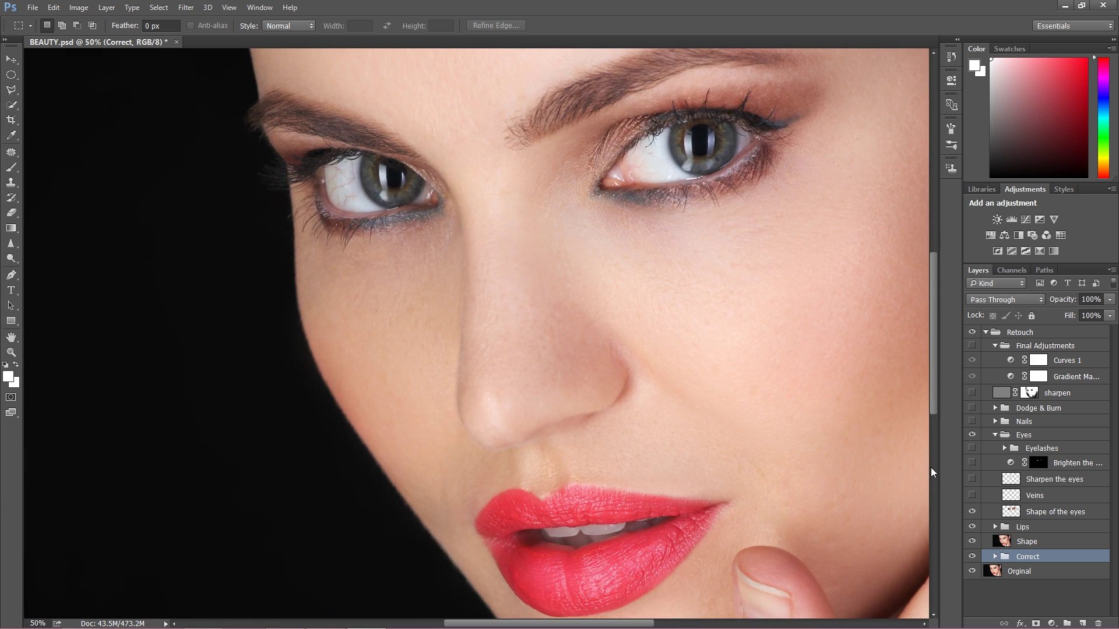
pyautogui.click(972, 496)
pyautogui.press('space')
pyautogui.moveTo(632, 284); pyautogui.dragTo(621, 378)
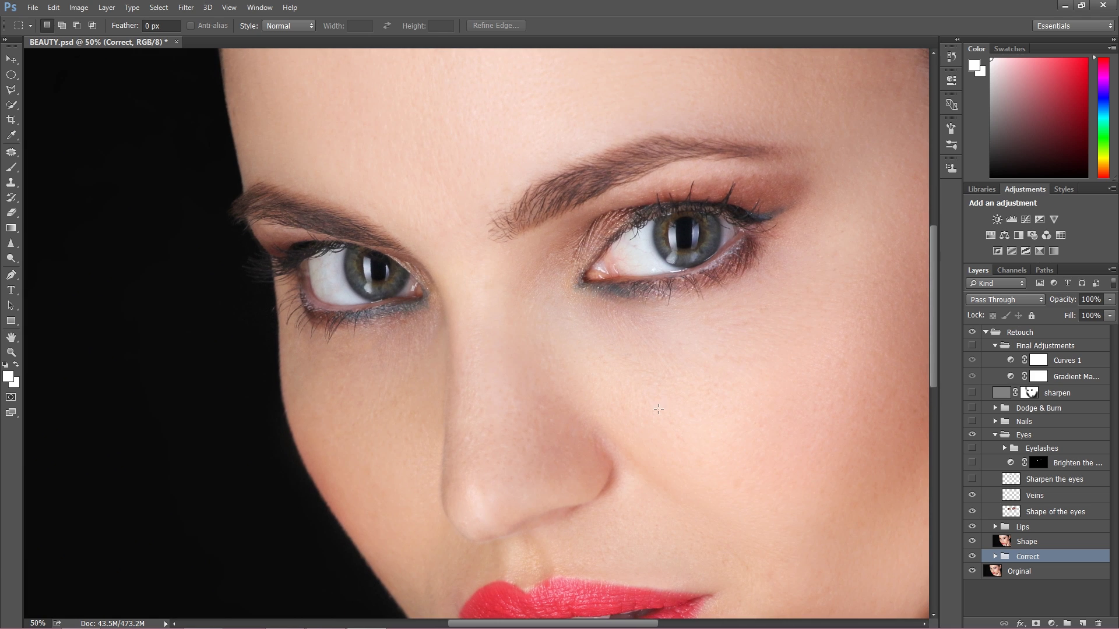
pyautogui.click(972, 480)
pyautogui.click(972, 463)
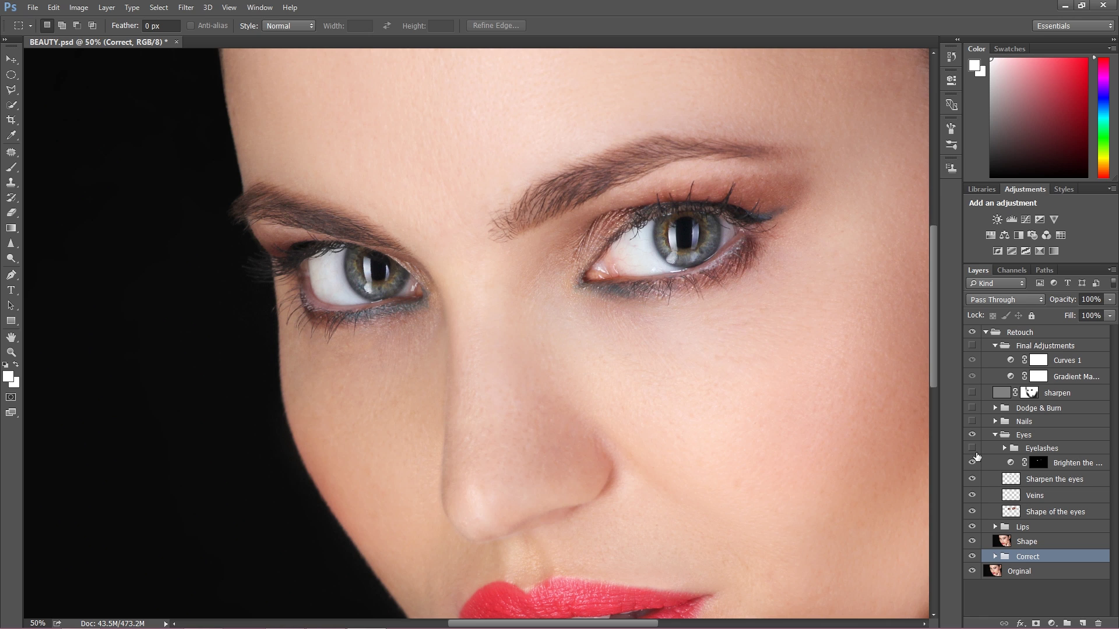
# Step: Turn the Eyelashes group back on and expand it, comparing the eyes with and without the added lashes
pyautogui.click(972, 448)
pyautogui.click(972, 449)
pyautogui.click(971, 448)
pyautogui.click(1004, 449)
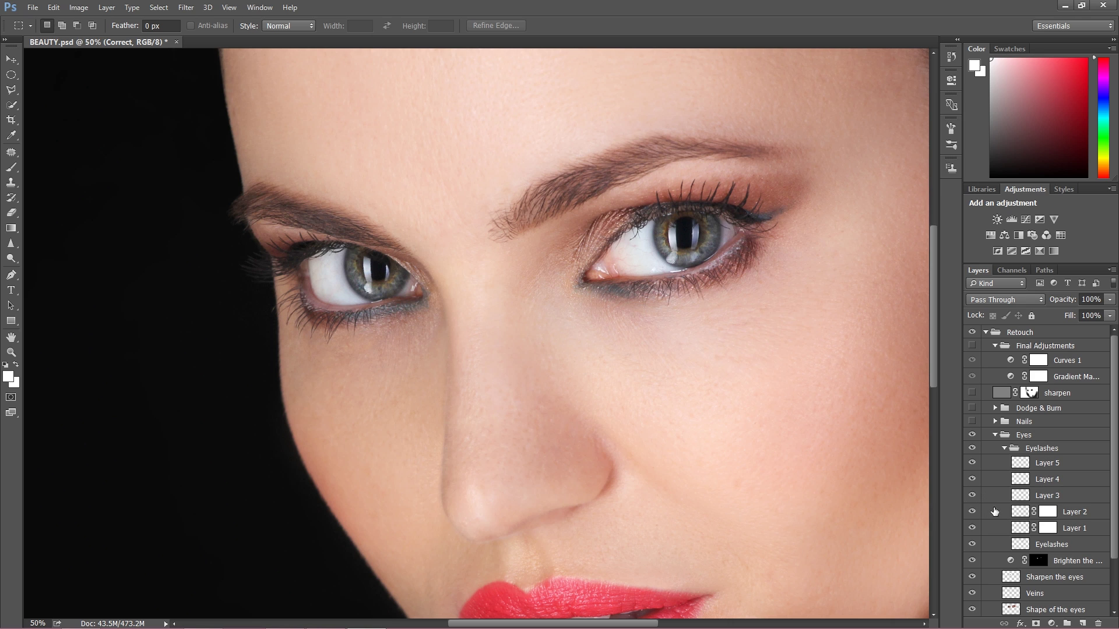
pyautogui.click(972, 448)
pyautogui.click(972, 450)
# Step: Collapse the Eyes group and turn on the Nails group, comparing the thumb's nail up close with and without it
pyautogui.click(994, 435)
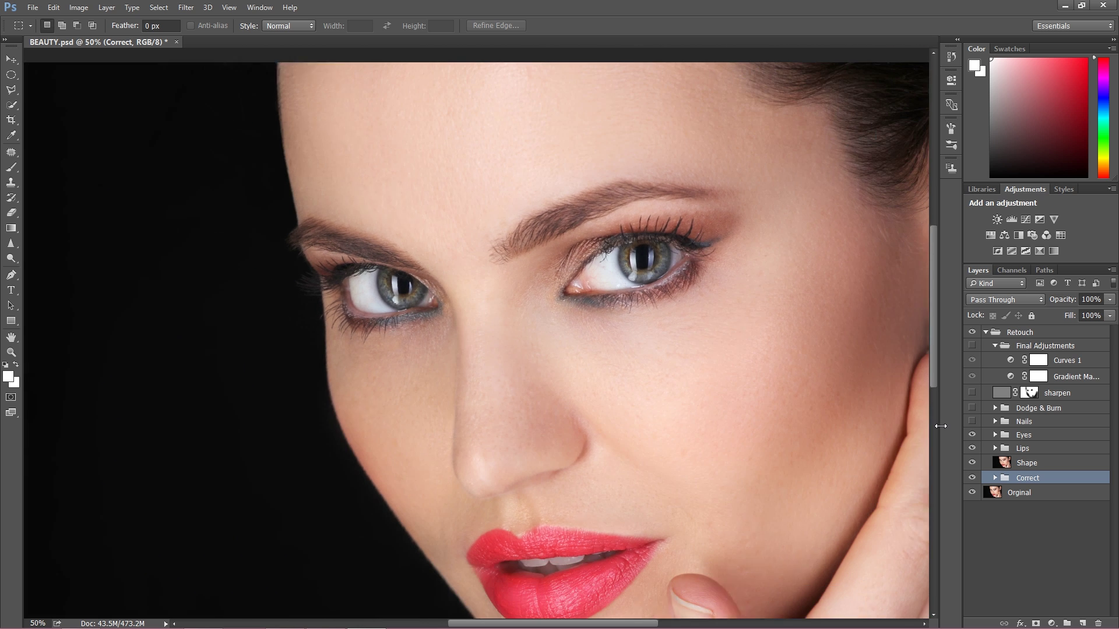
pyautogui.hotkey('ctrl', '-')
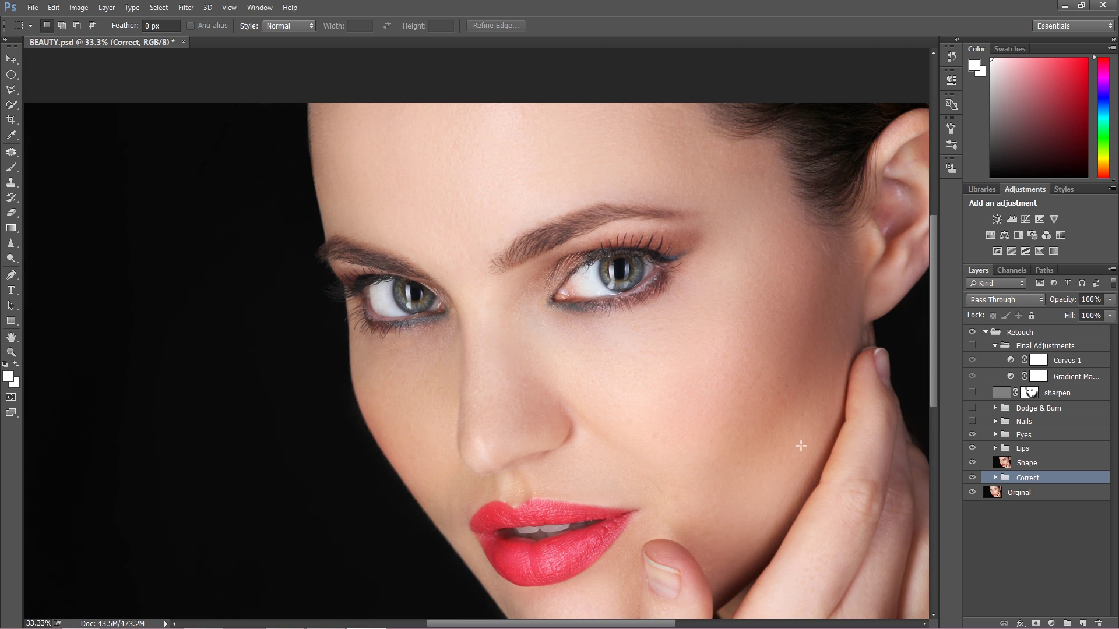
pyautogui.moveTo(718, 509); pyautogui.dragTo(618, 245)
pyautogui.hotkey('ctrl', '+')
pyautogui.hotkey('ctrl', '+')
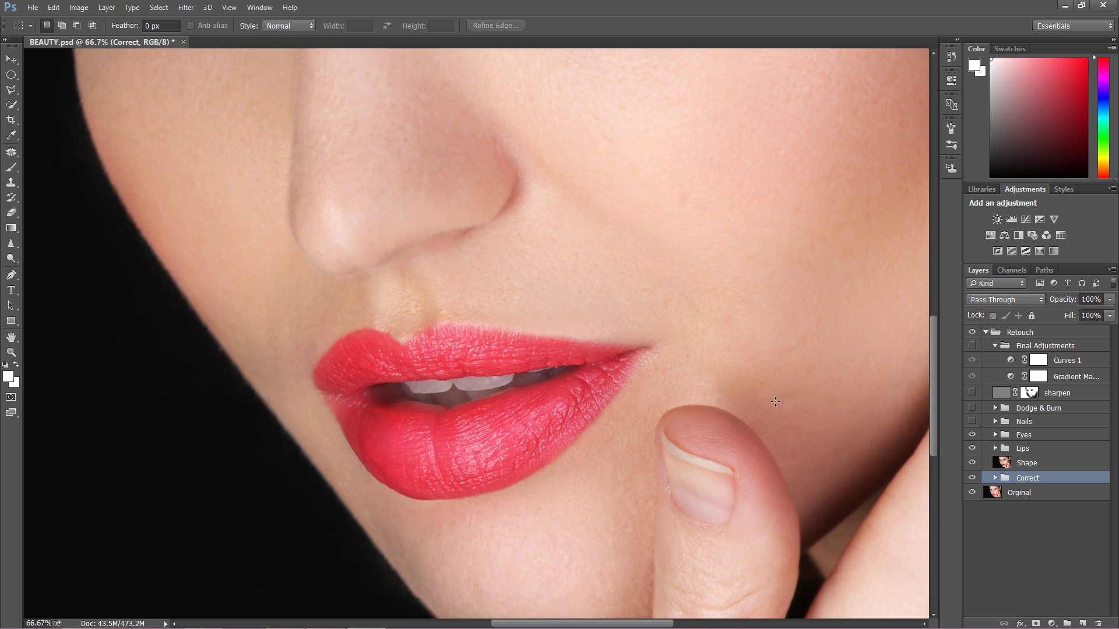
pyautogui.scroll(-3, 731, 352)
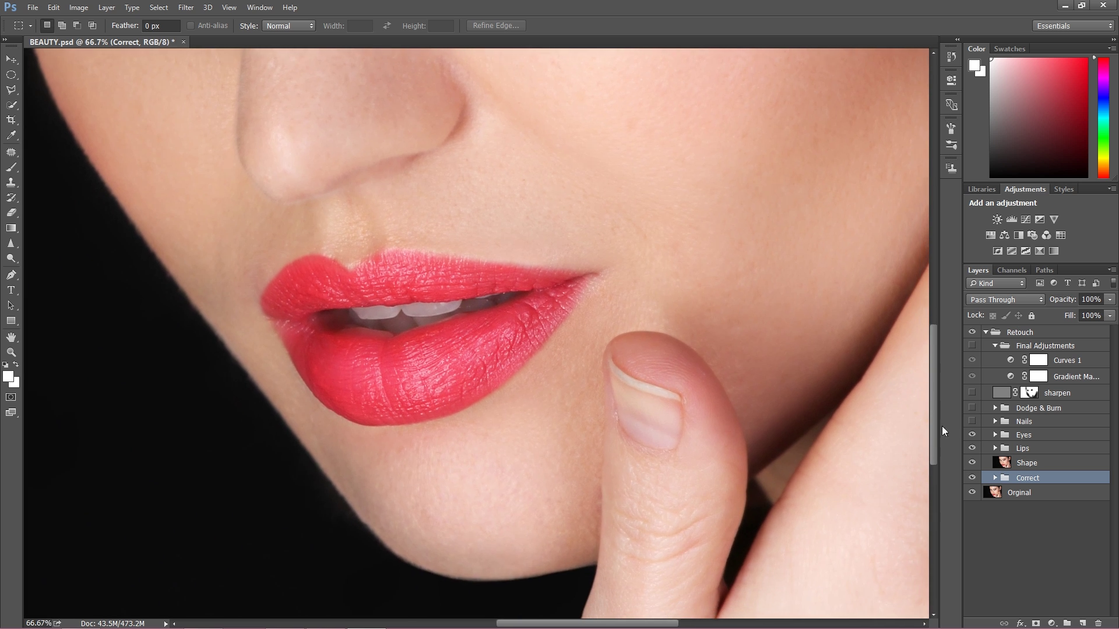
pyautogui.click(974, 422)
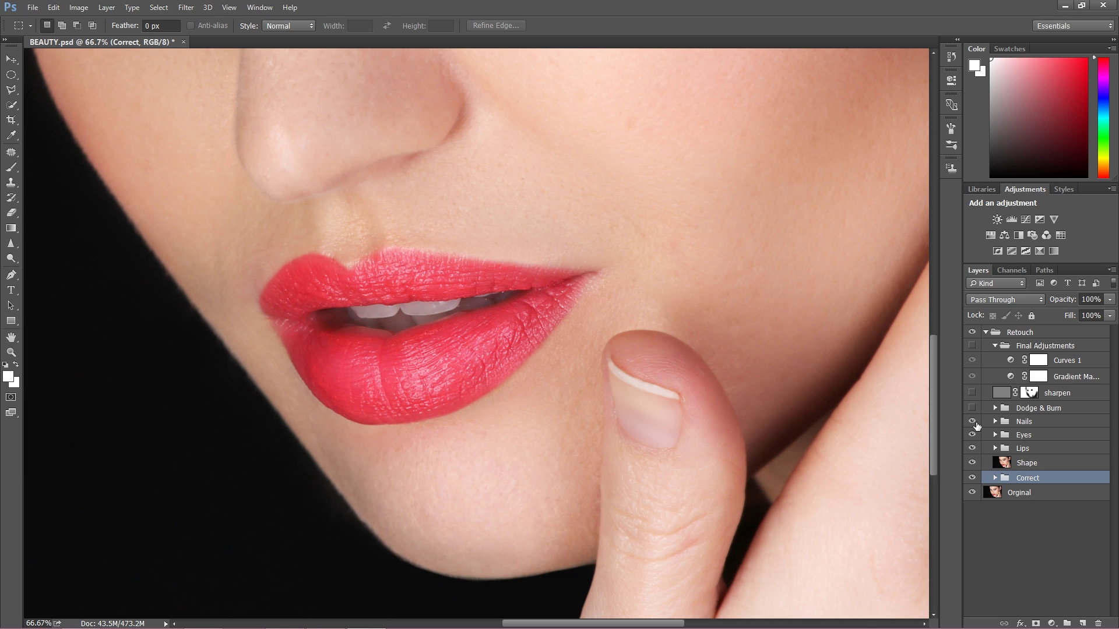
pyautogui.click(973, 421)
# Step: Turn on and expand the Dodge & Burn group, and hide its Contours subgroup with the whole portrait in view
pyautogui.hotkey('ctrl', '-')
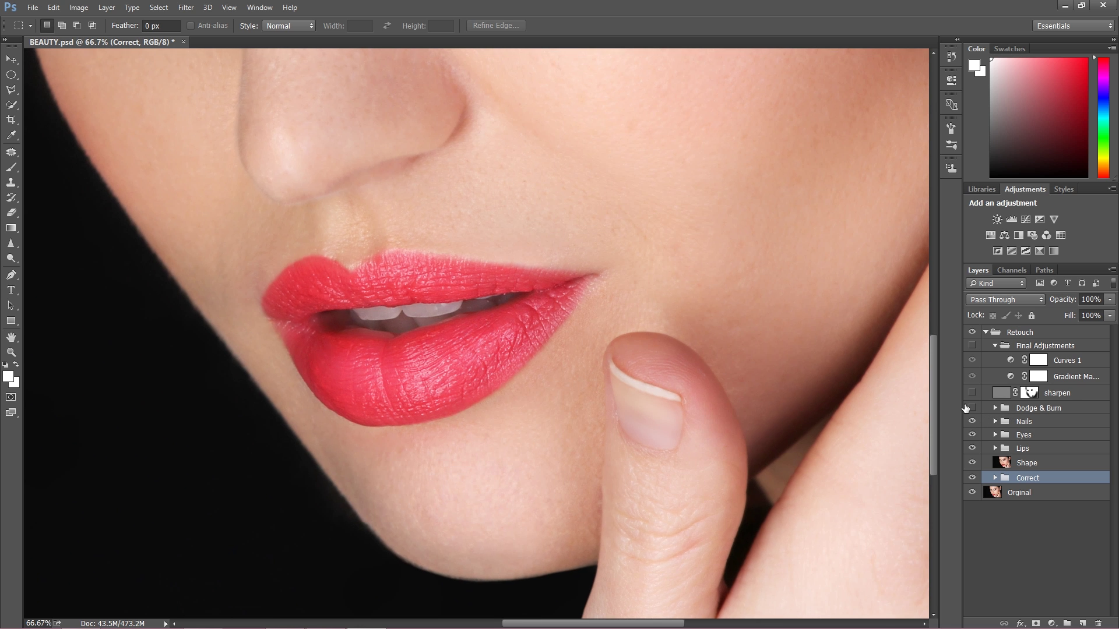
pyautogui.hotkey('ctrl', '-')
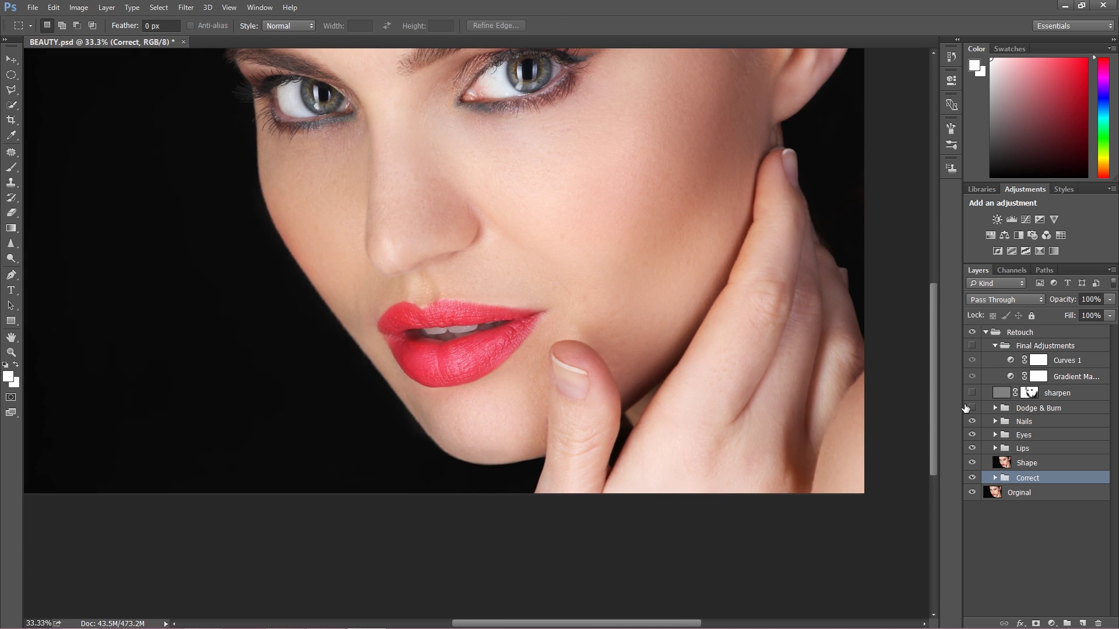
pyautogui.hotkey('ctrl', '-')
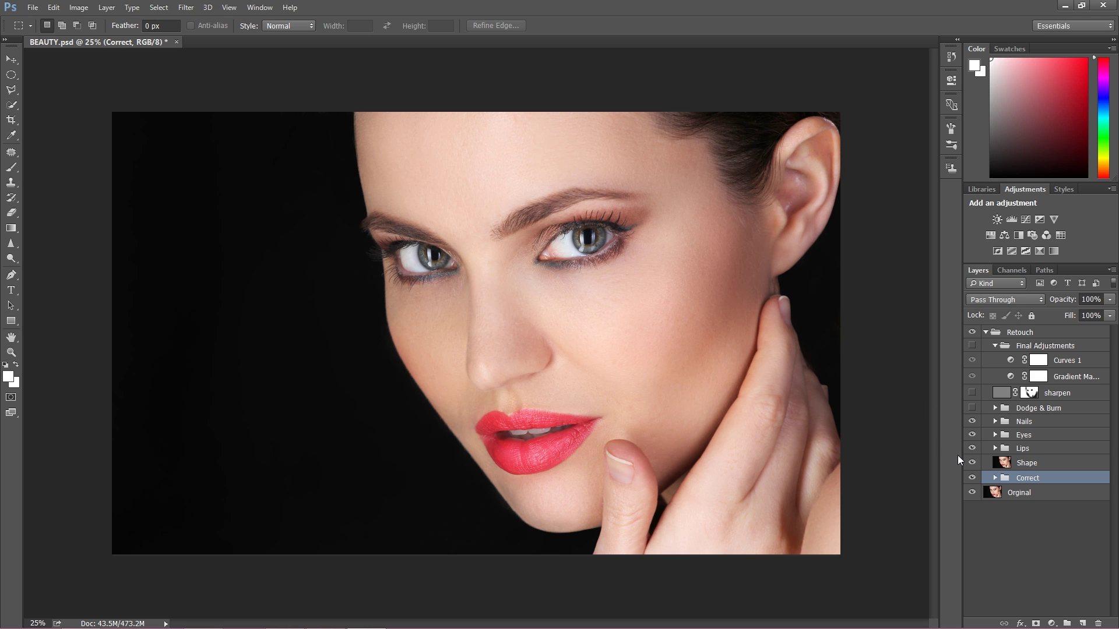
pyautogui.click(971, 407)
pyautogui.click(995, 408)
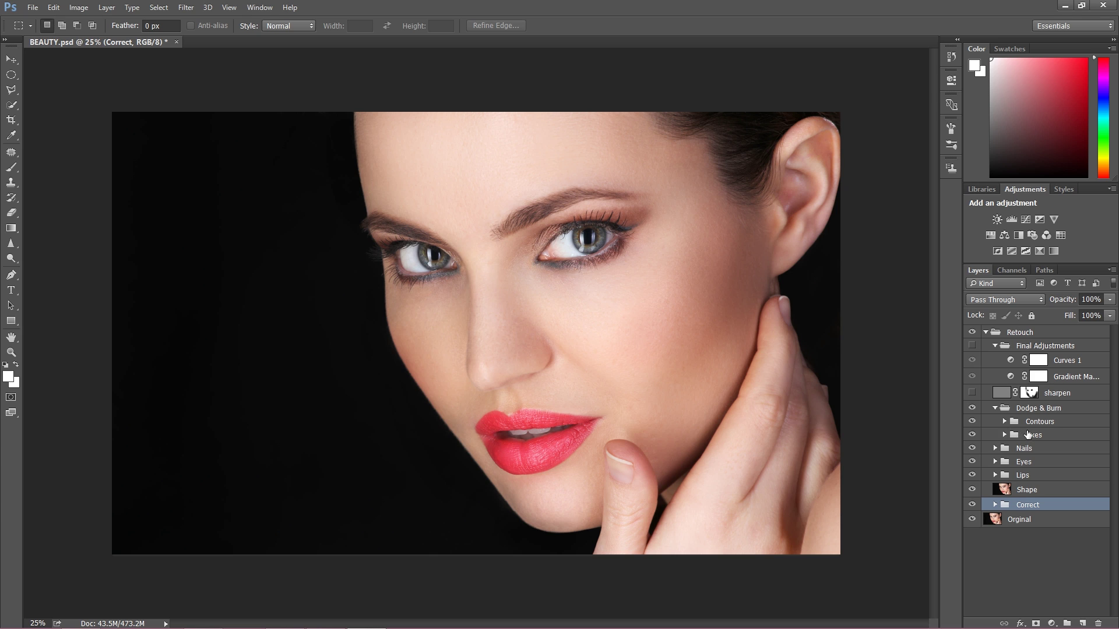
pyautogui.click(972, 422)
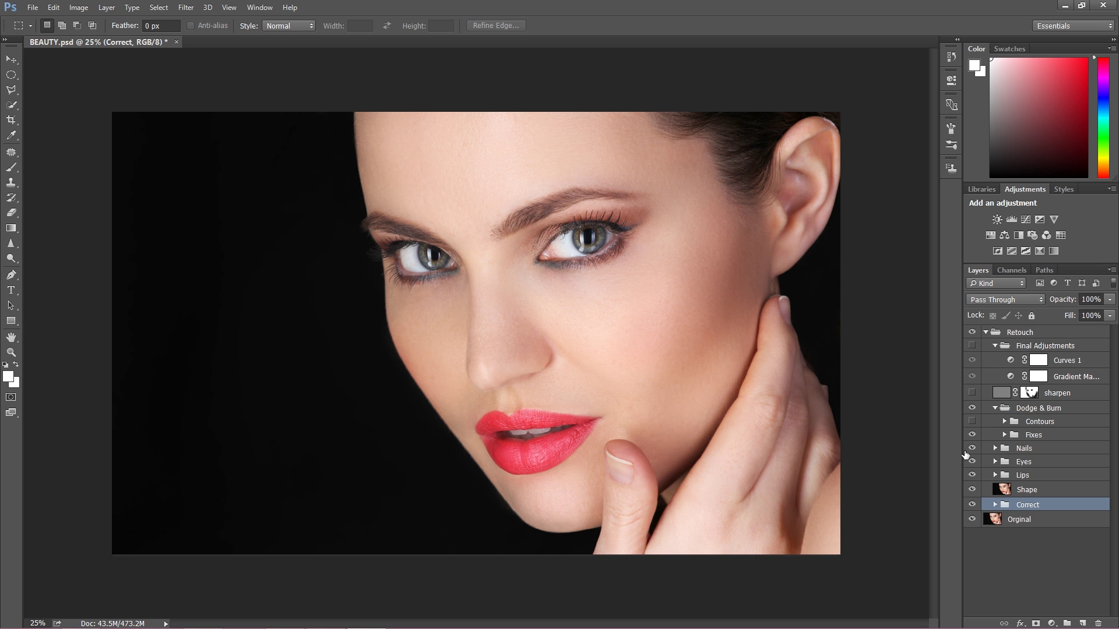
# Step: Compare the skin and lips up close with the Fixes subgroup of Dodge & Burn hidden and shown, and inspect the cheek
pyautogui.hotkey('ctrl', '+')
pyautogui.hotkey('ctrl', '+')
pyautogui.hotkey('ctrl', '+')
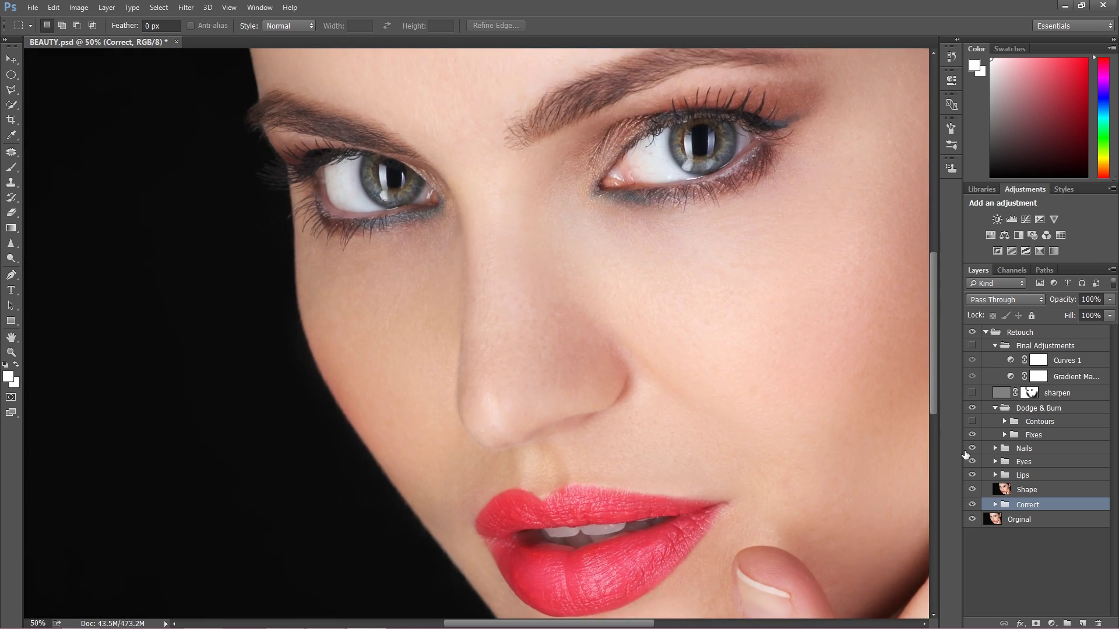
pyautogui.hotkey('ctrl', '+')
pyautogui.hotkey('ctrl', '+')
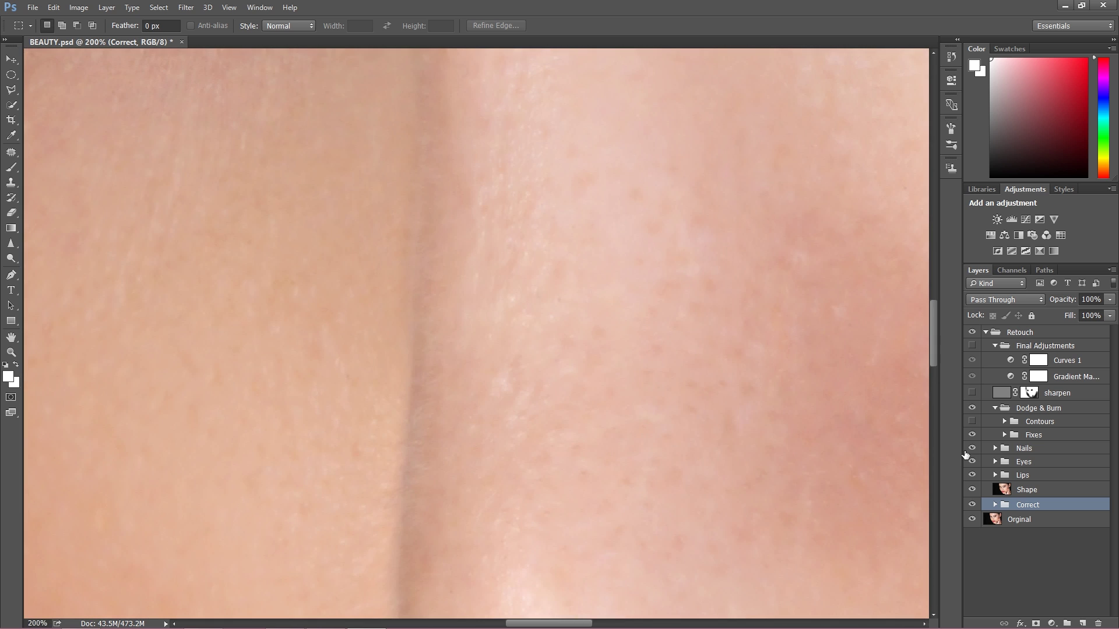
pyautogui.hotkey('ctrl', '-')
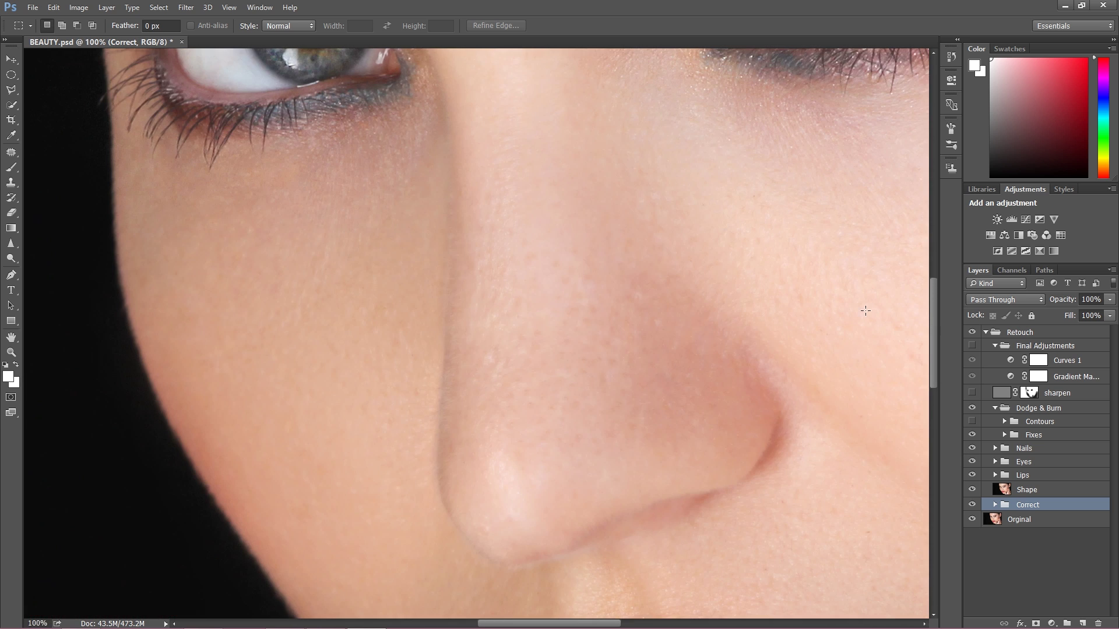
pyautogui.click(977, 437)
pyautogui.moveTo(725, 449); pyautogui.dragTo(649, 393)
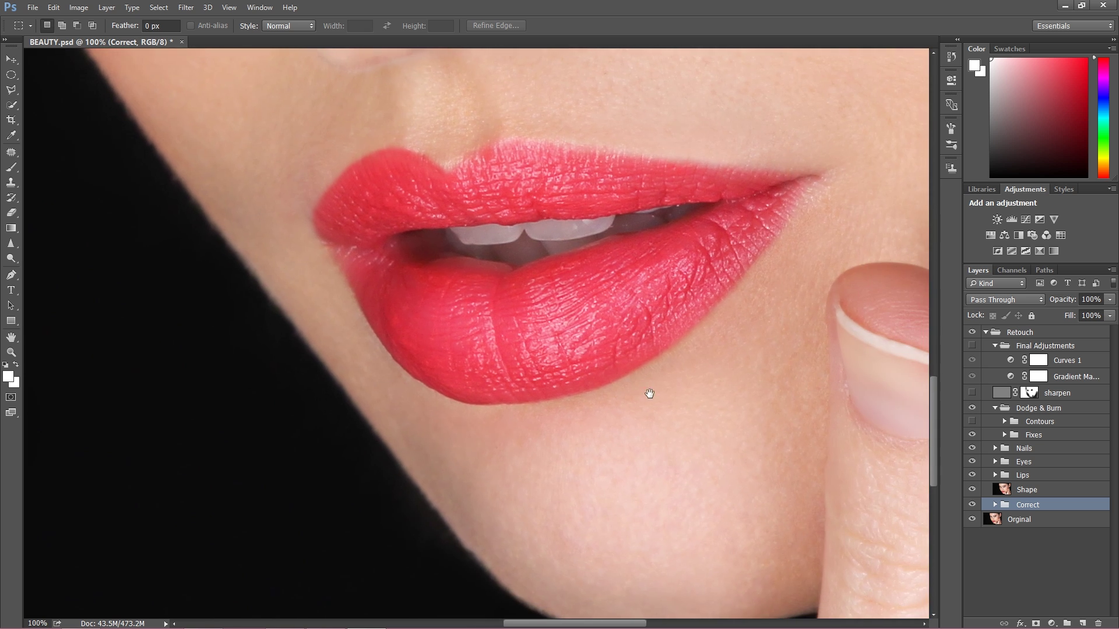
pyautogui.click(972, 435)
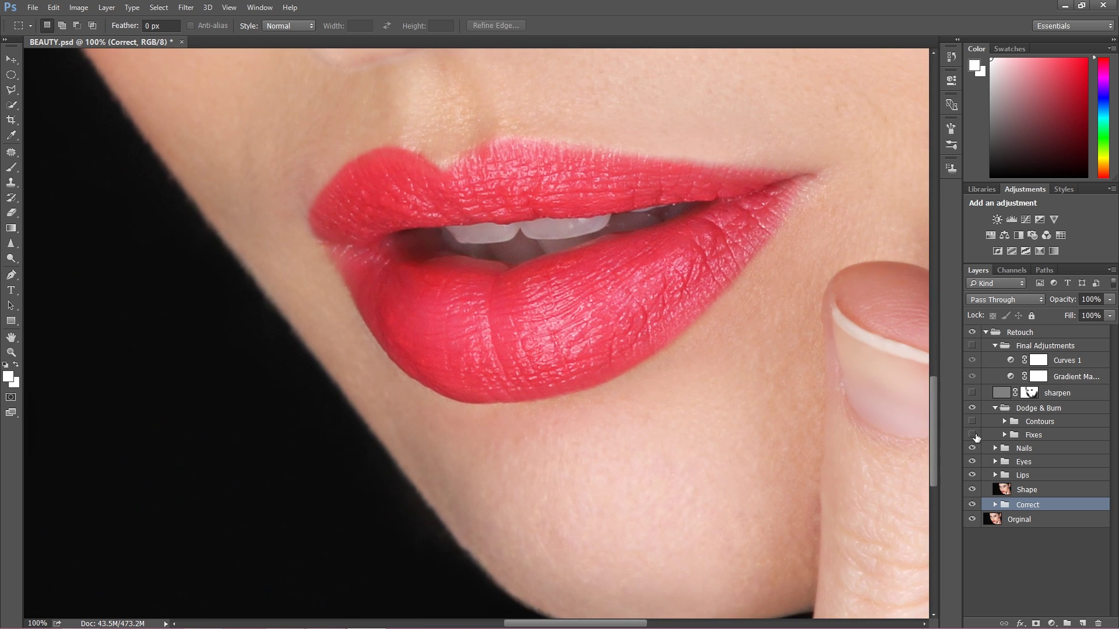
pyautogui.click(972, 435)
pyautogui.moveTo(781, 53); pyautogui.dragTo(687, 379)
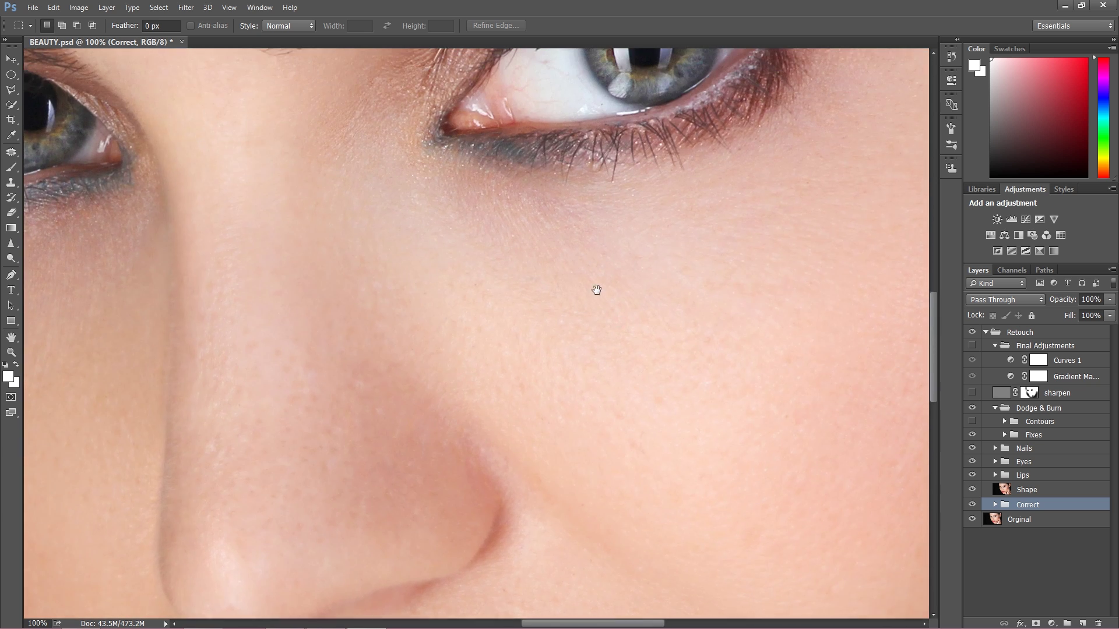
pyautogui.moveTo(595, 290); pyautogui.dragTo(647, 325)
# Step: Turn the Contours subgroup, the sharpen layer and the Final Adjustments group back on, one after another, with the face in view
pyautogui.scroll(-3, 637, 277)
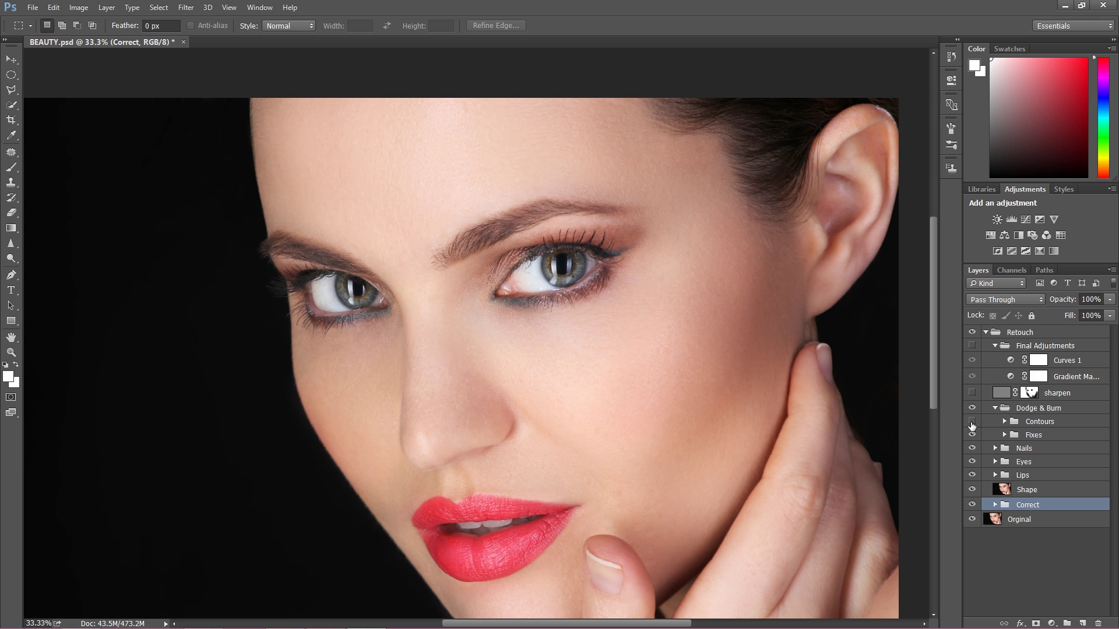
pyautogui.click(972, 421)
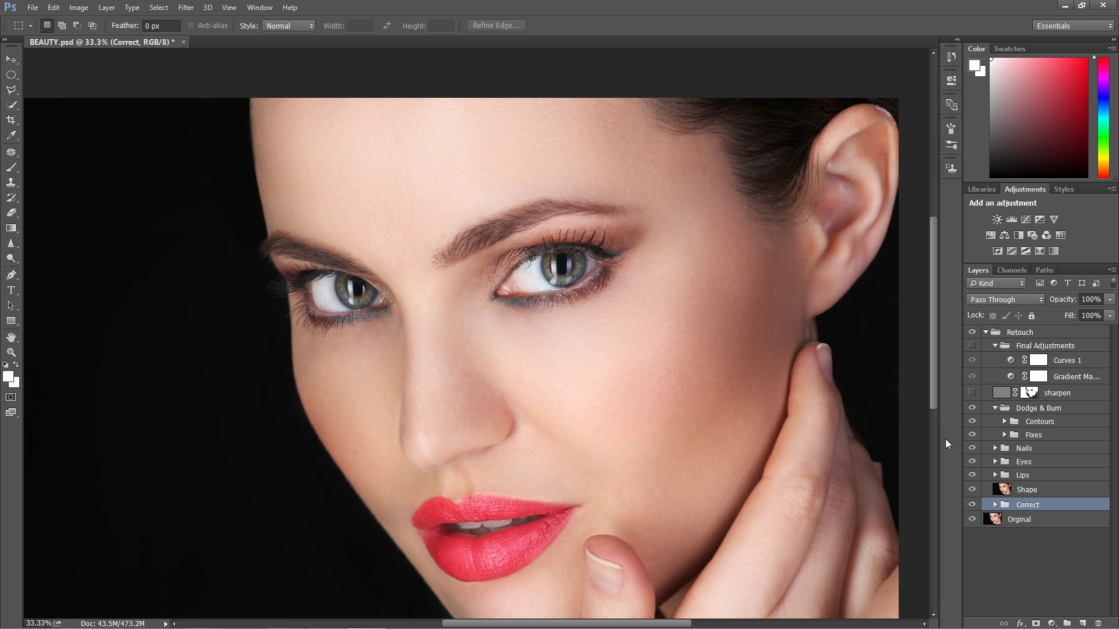
pyautogui.click(972, 394)
pyautogui.hotkey('ctrl', '-')
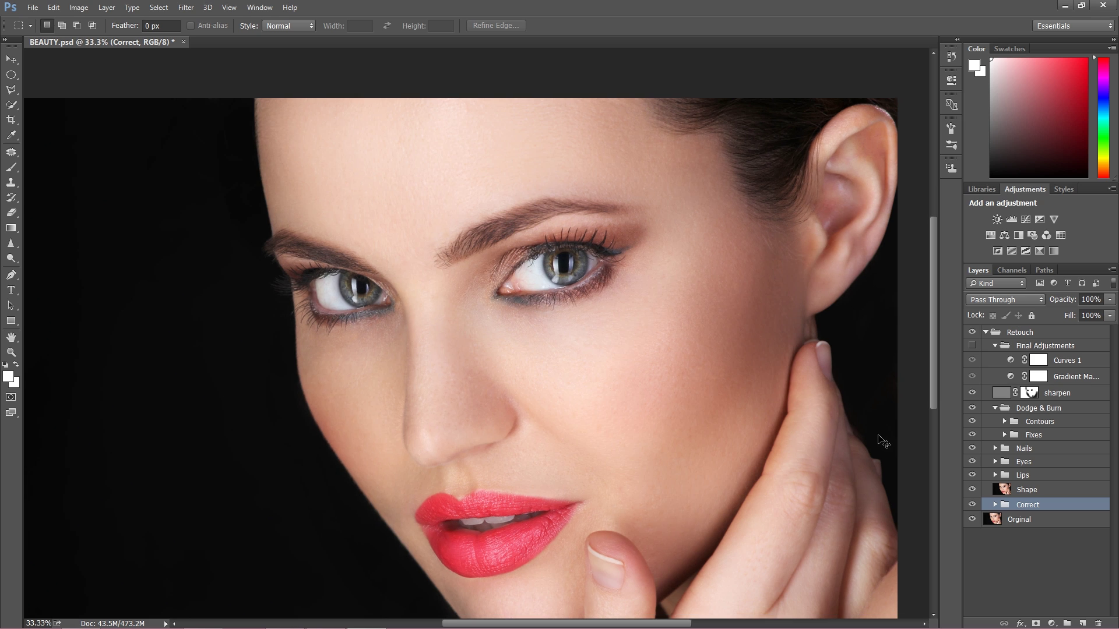
pyautogui.click(973, 347)
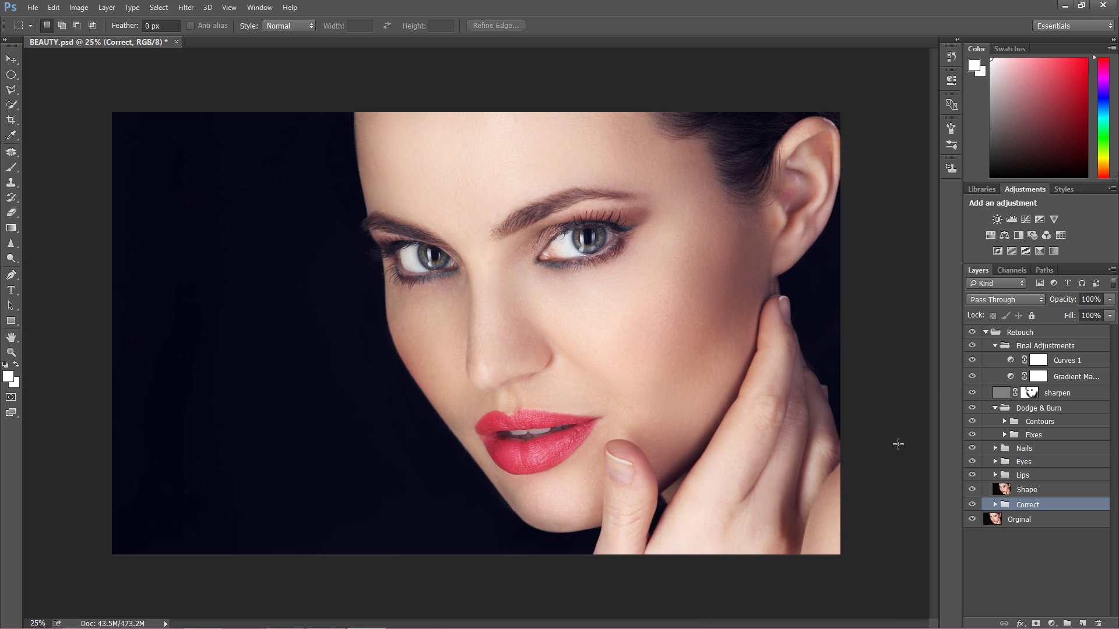
# Step: Collapse the Retouch group and toggle its visibility to compare the whole portrait before and after retouching
pyautogui.click(985, 332)
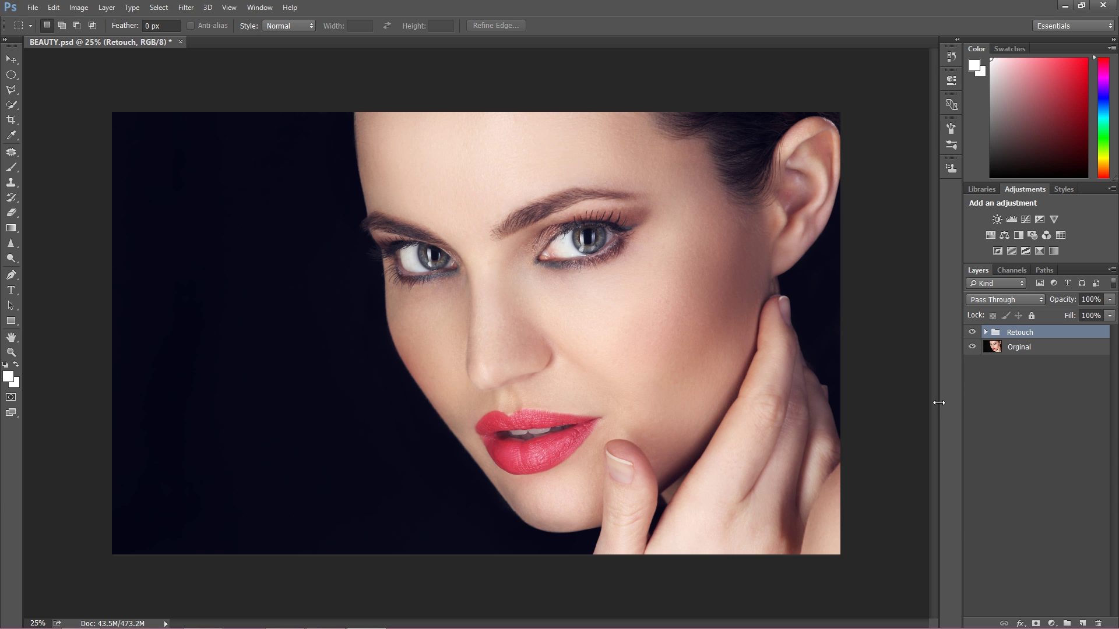
pyautogui.click(972, 333)
pyautogui.click(972, 333)
pyautogui.click(972, 336)
pyautogui.click(972, 336)
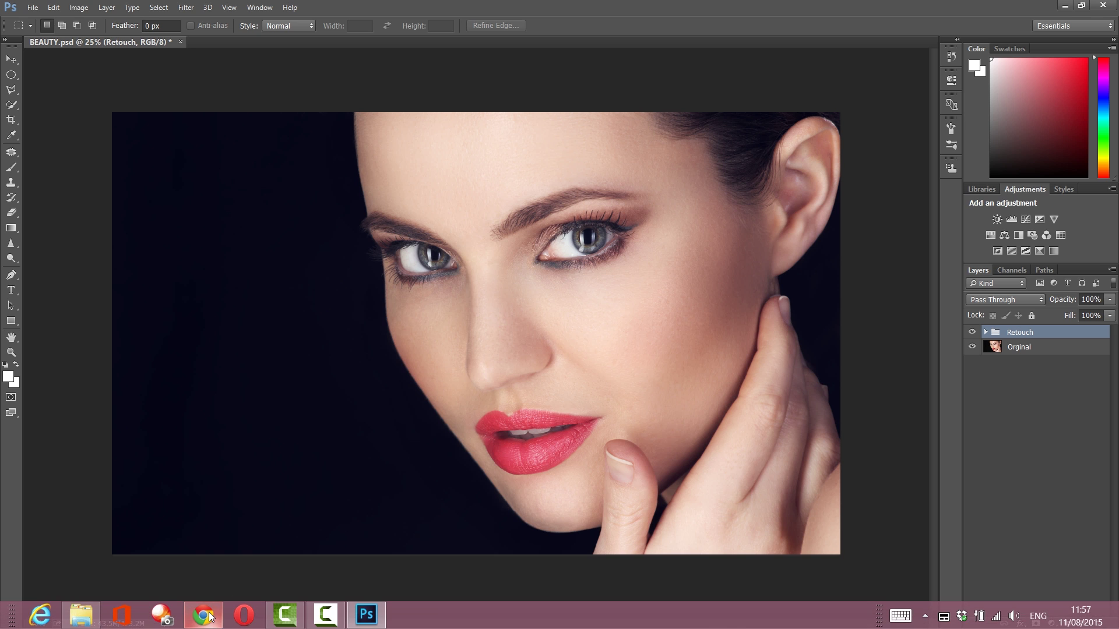
# Step: Switch to Chrome to view the Udemy page of the advanced Photoshop retouching course, and return to Photoshop
pyautogui.click(211, 621)
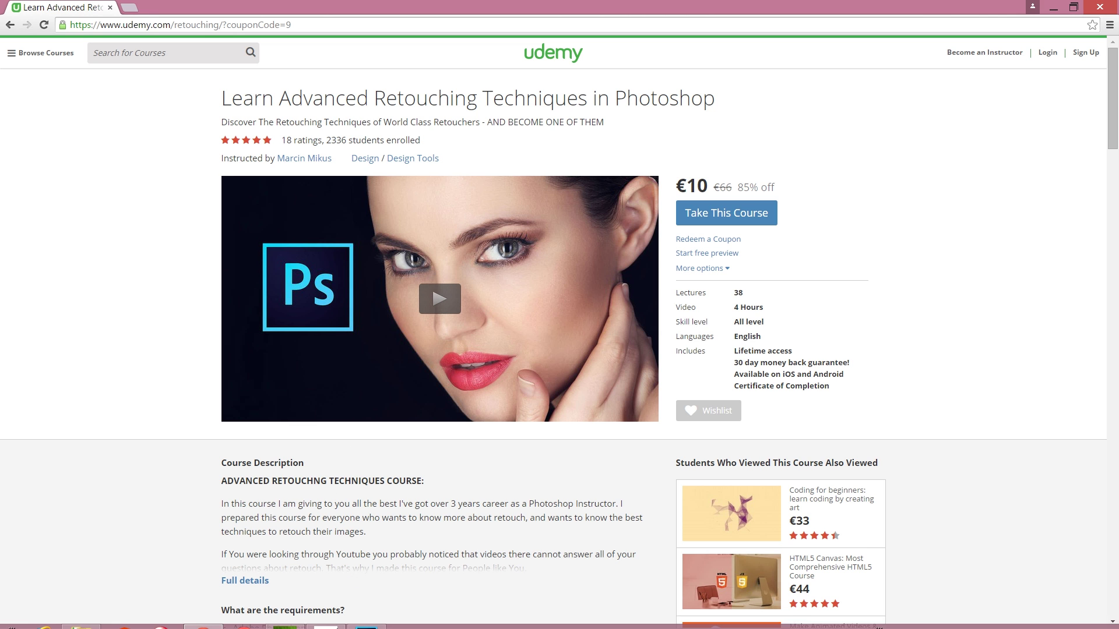
pyautogui.moveTo(359, 624)
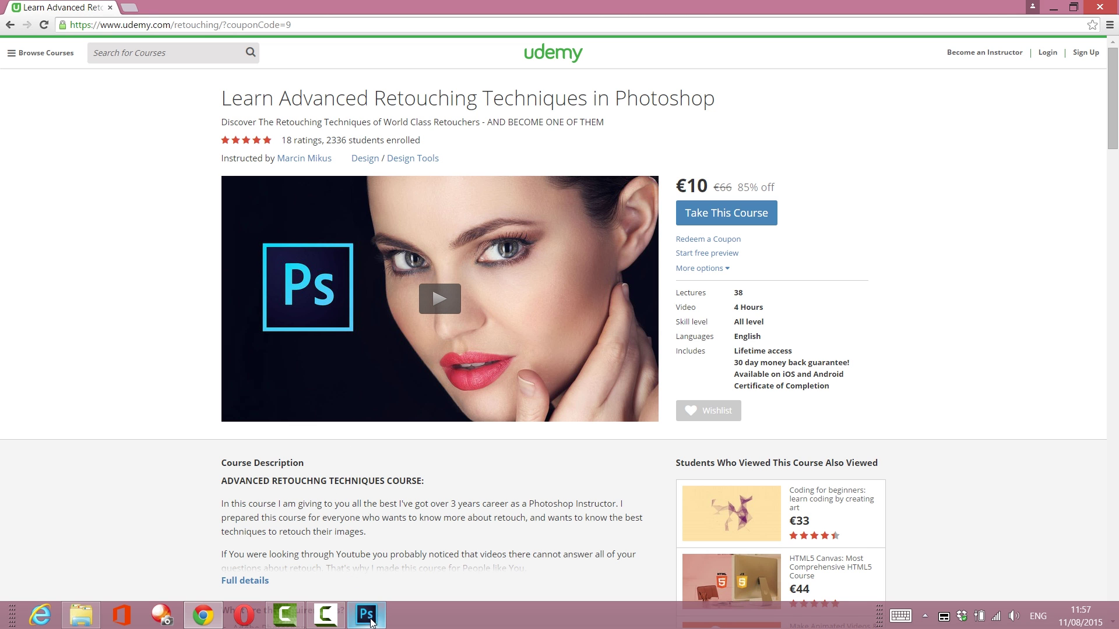
pyautogui.click(362, 618)
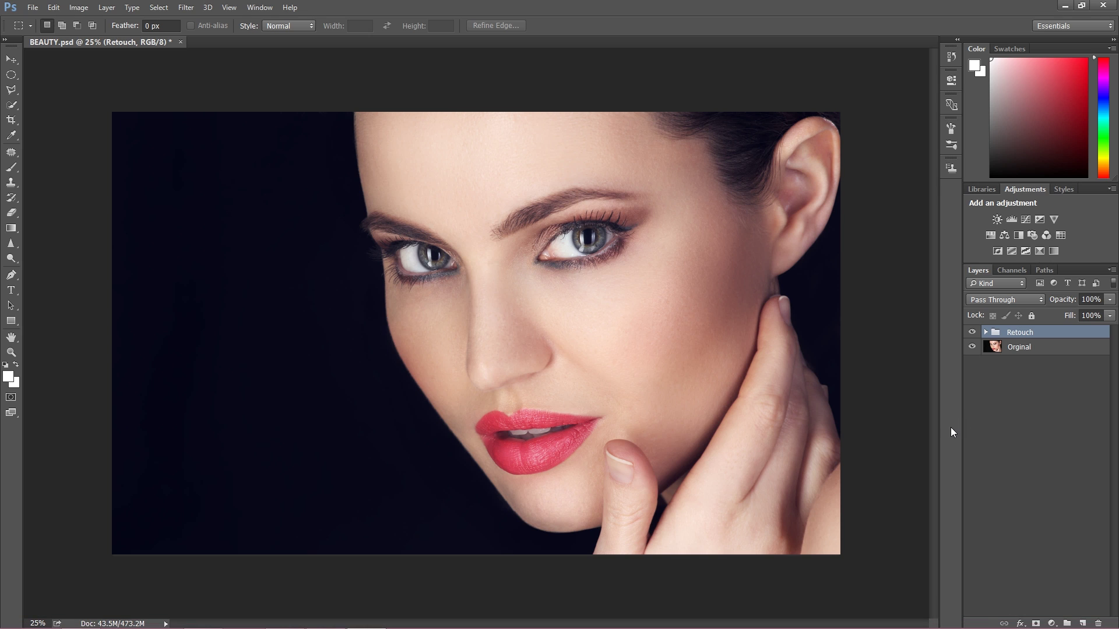